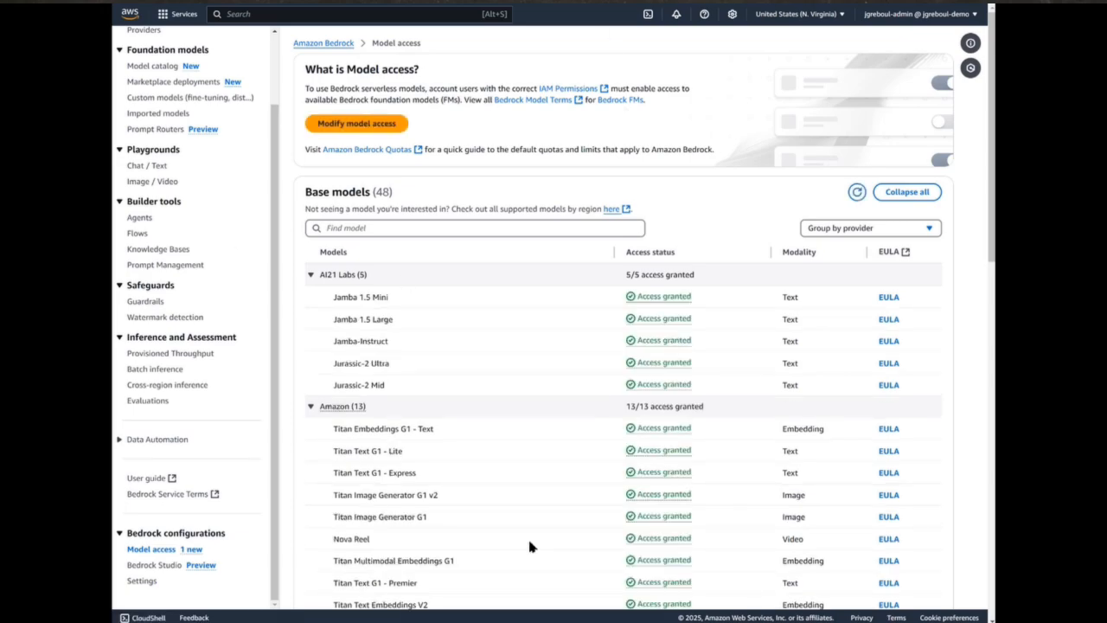
# Switch to the Amazon S3 service and start creating a new bucket.
pyautogui.scroll(2, 116, 279)
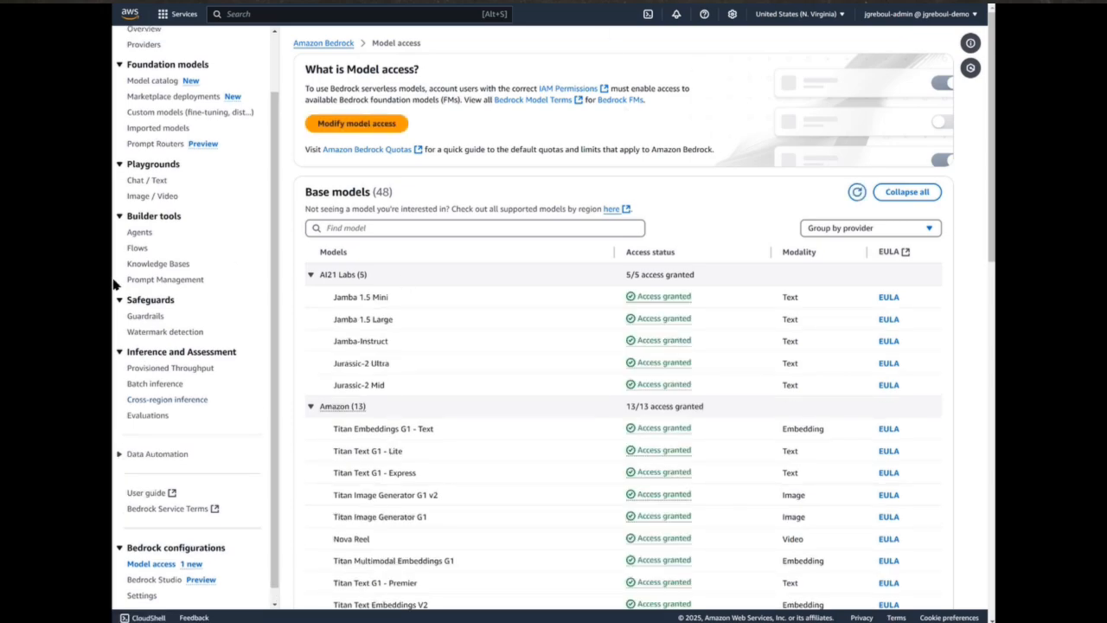
pyautogui.click(166, 18)
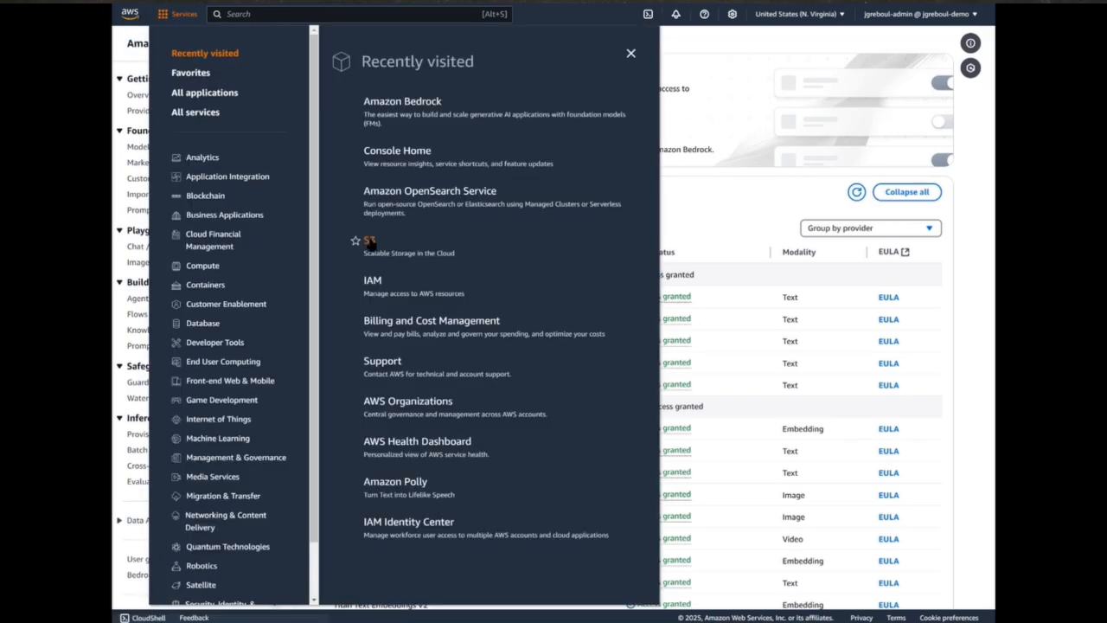
pyautogui.click(367, 240)
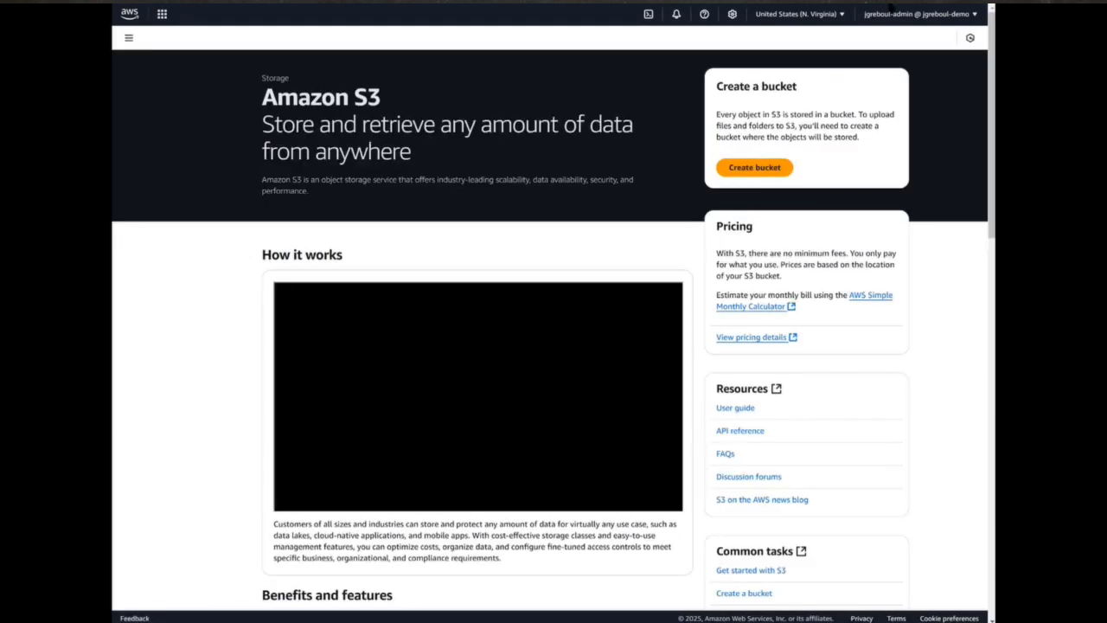
pyautogui.click(755, 167)
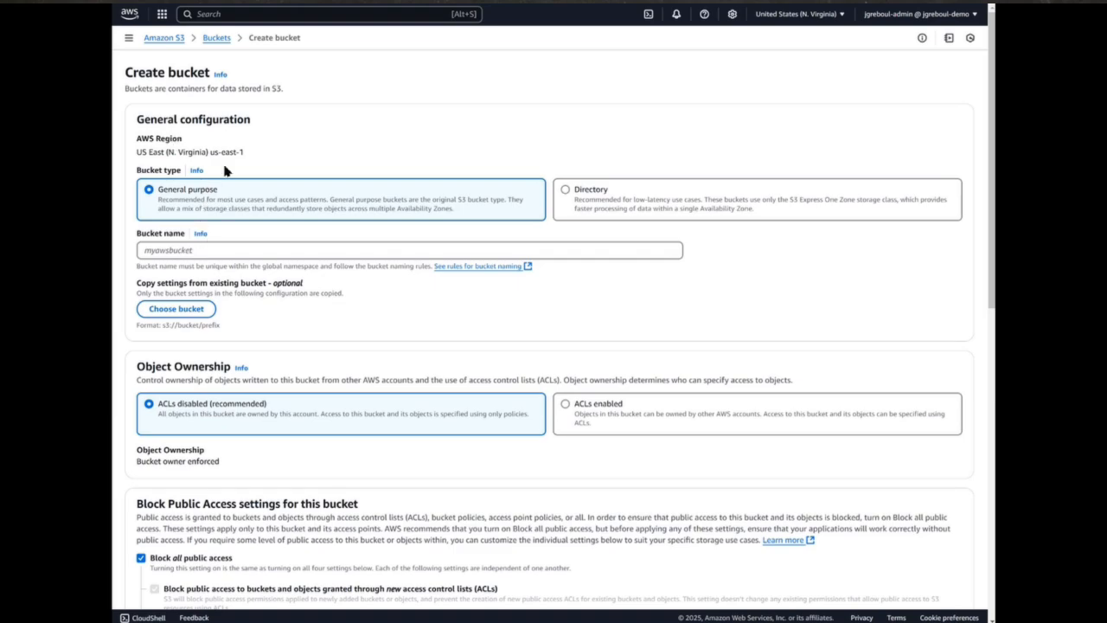
# Name the general purpose bucket jgreboul-ai-demo-2025 and create it with the default settings.
pyautogui.click(173, 254)
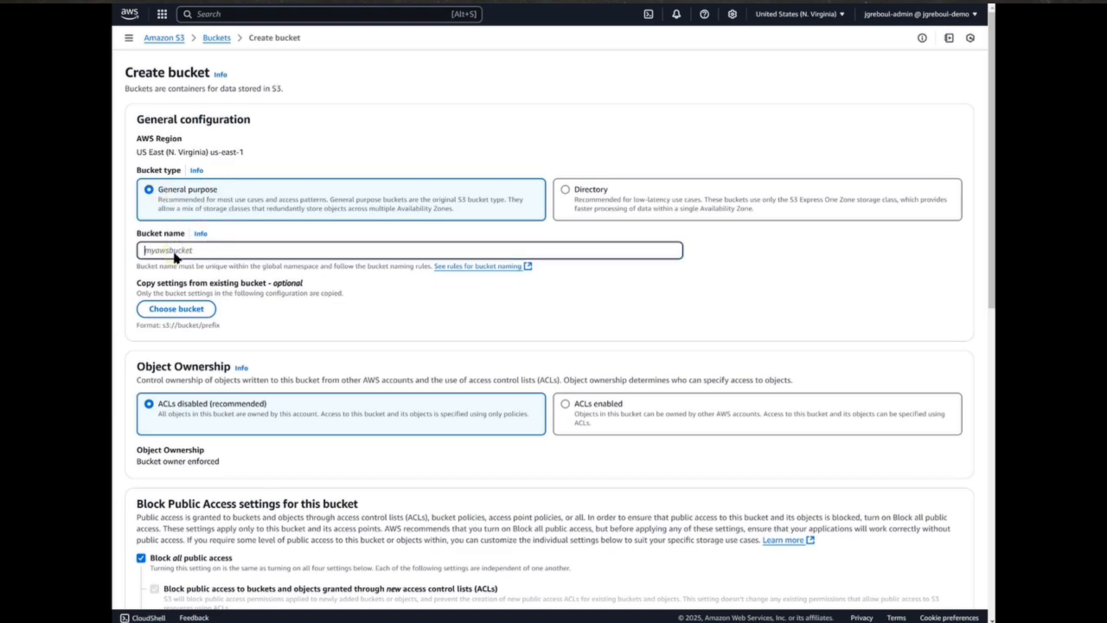
pyautogui.write('jgreboul-bi-demo-')
pyautogui.press('BackSpace')
pyautogui.hotkey('ctrl', 'a')
pyautogui.scroll(-2, 649, 311)
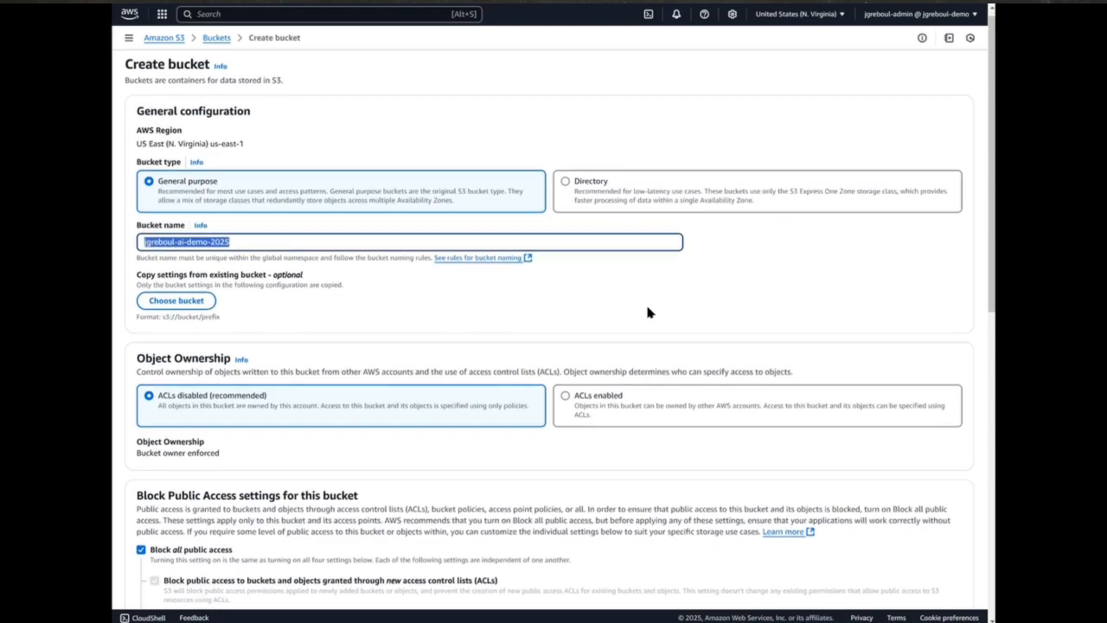
pyautogui.scroll(-3, 185, 264)
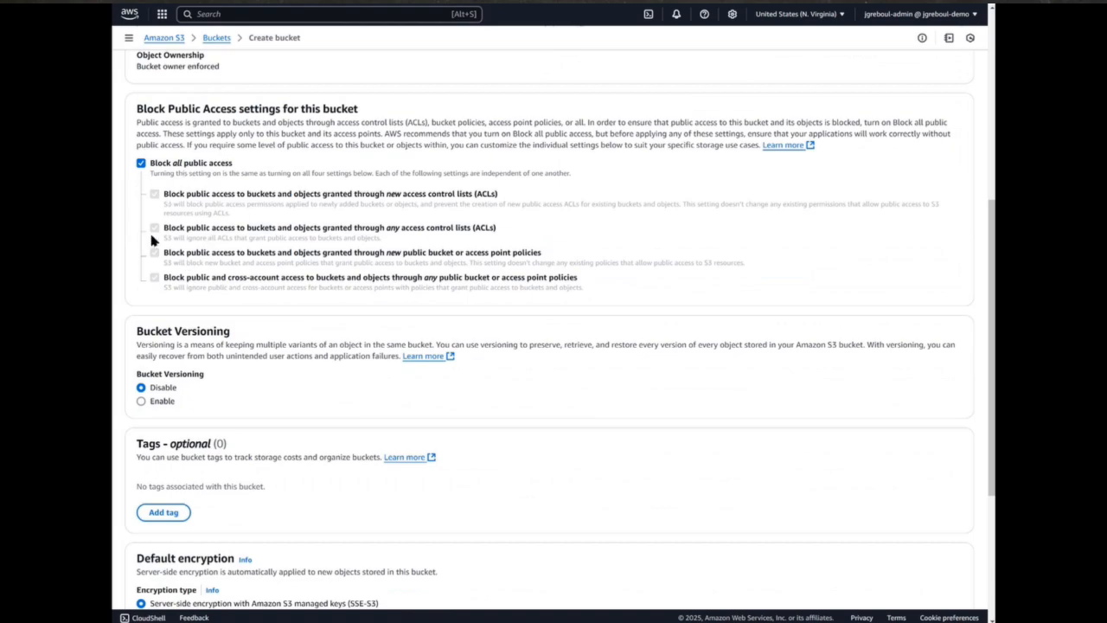
pyautogui.scroll(-3, 510, 384)
pyautogui.click(954, 579)
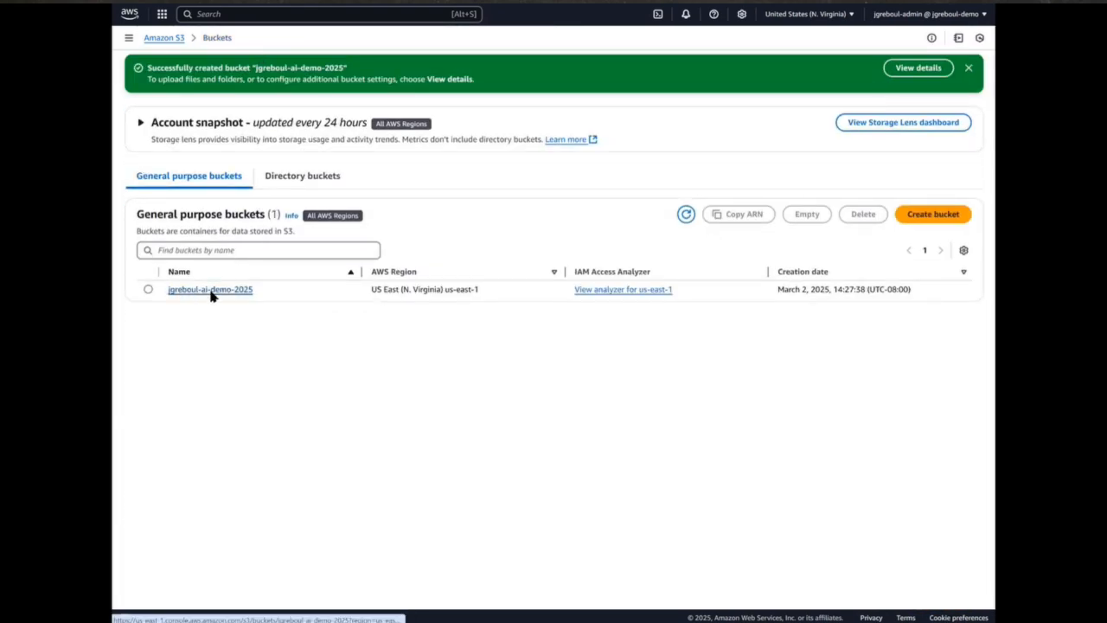
# Upload the file amzn-daily-price.xlsx to the jgreboul-ai-demo-2025 bucket and close the upload status page.
pyautogui.click(210, 290)
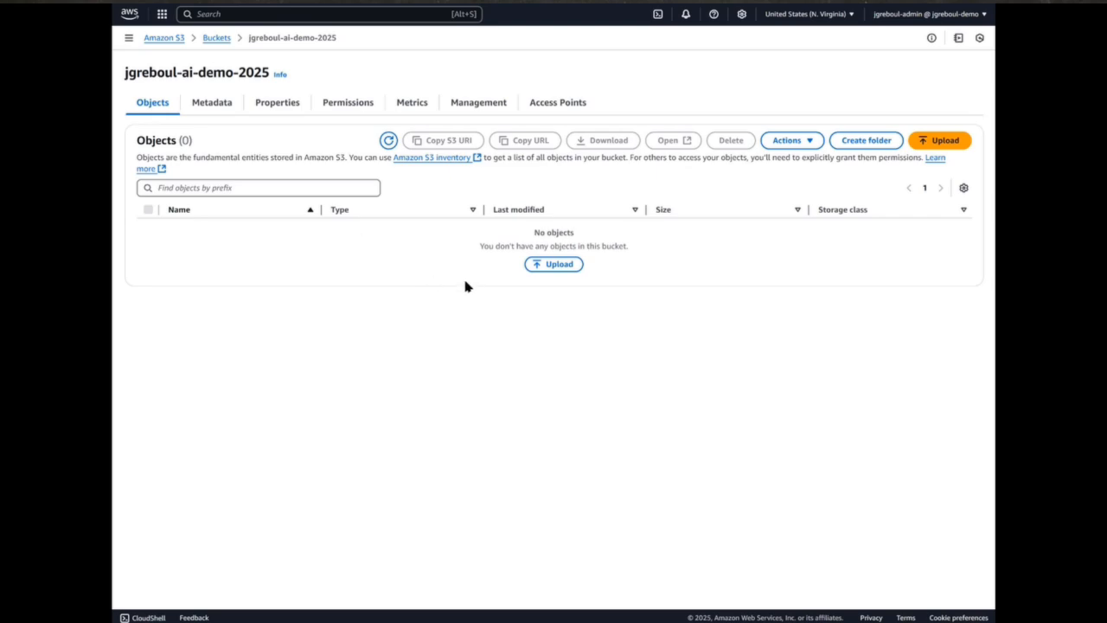
pyautogui.click(561, 264)
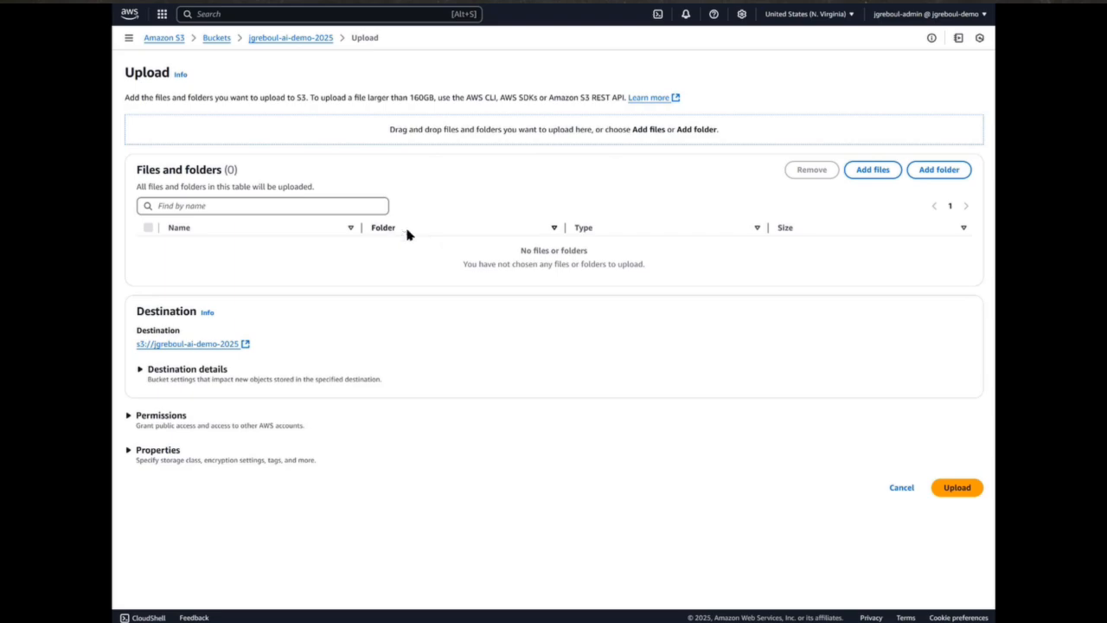
pyautogui.click(885, 173)
pyautogui.click(268, 30)
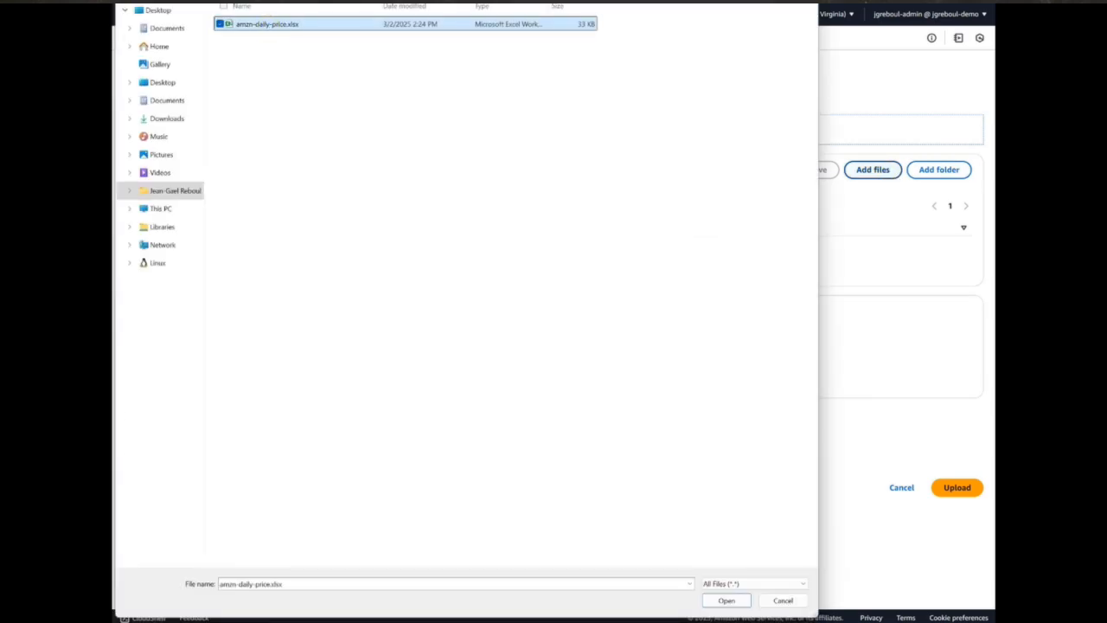
pyautogui.click(730, 601)
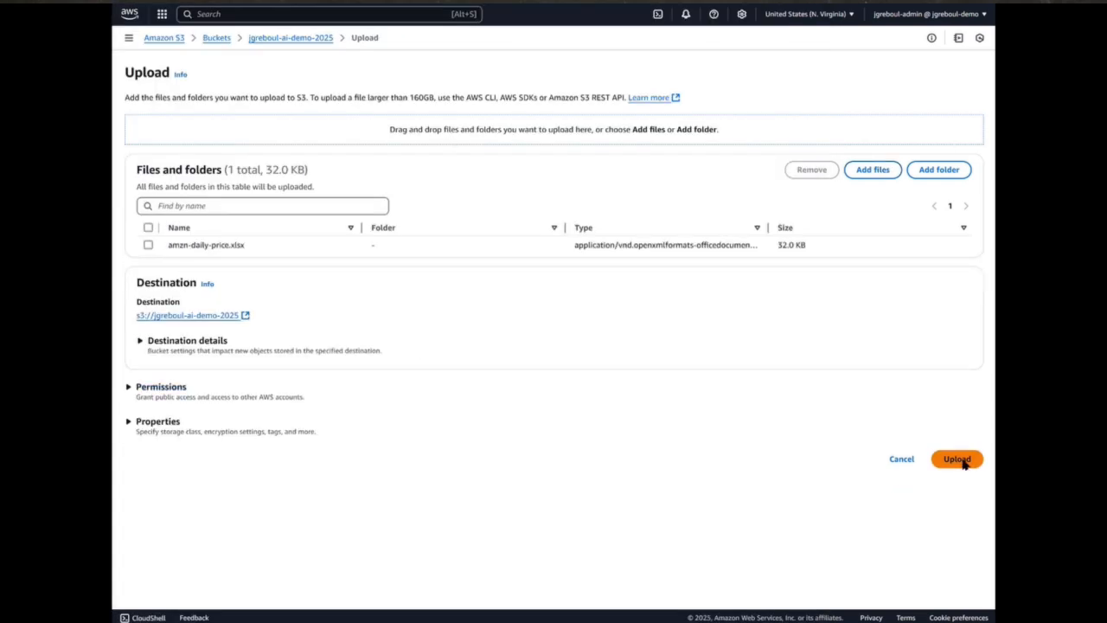
pyautogui.click(957, 459)
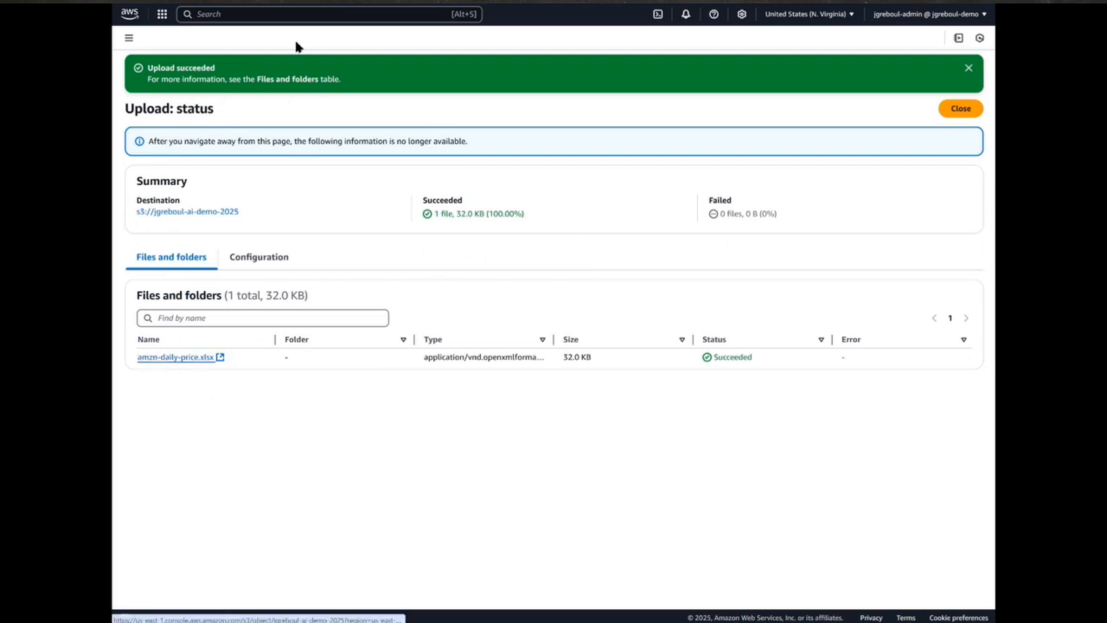
pyautogui.click(960, 110)
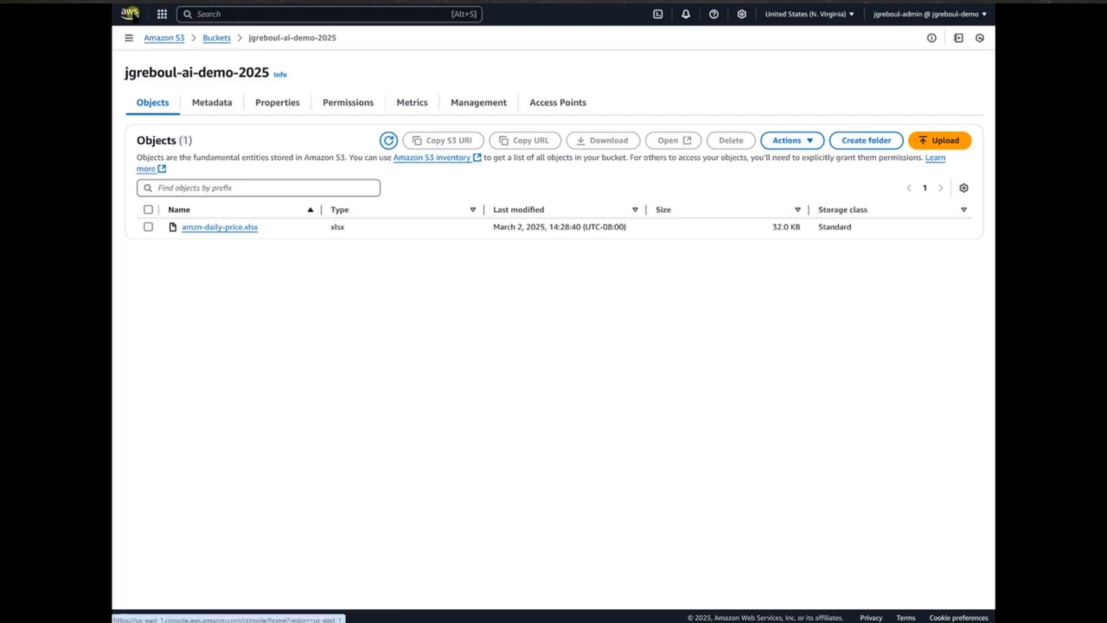
# Go to the Knowledge Bases in Amazon Bedrock and start creating a Knowledge Base with vector store.
pyautogui.click(130, 12)
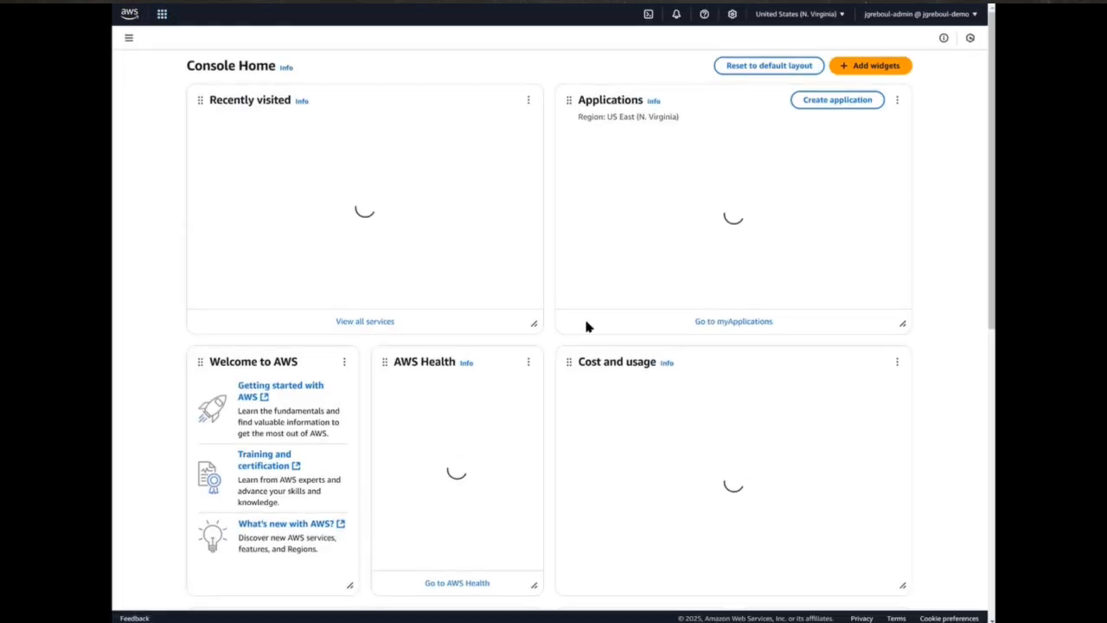
pyautogui.click(257, 149)
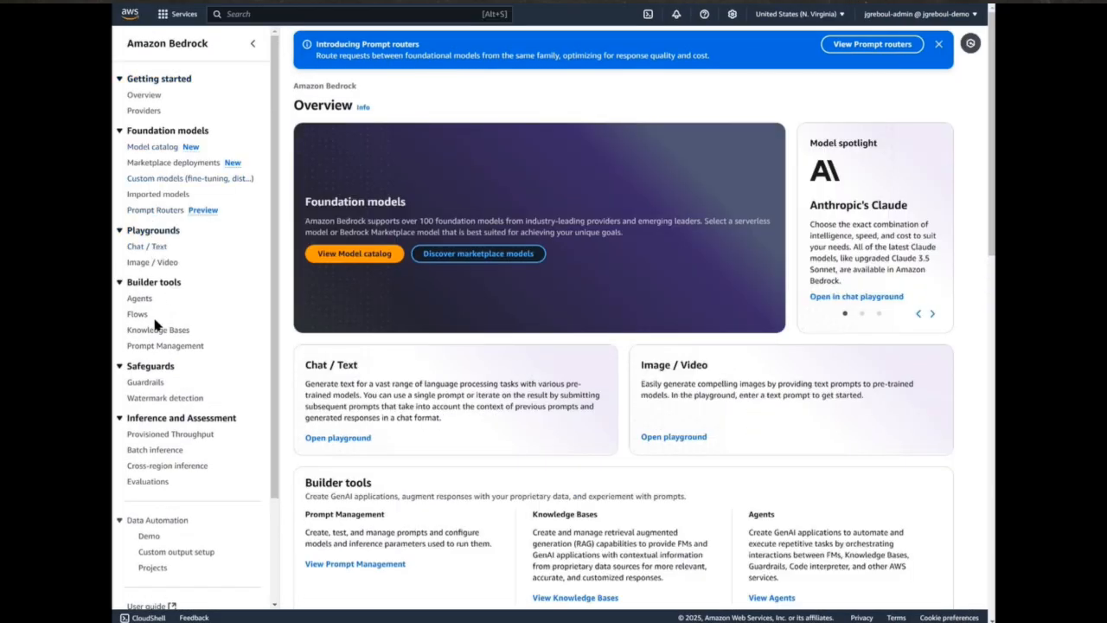
pyautogui.scroll(-1, 156, 325)
pyautogui.click(170, 277)
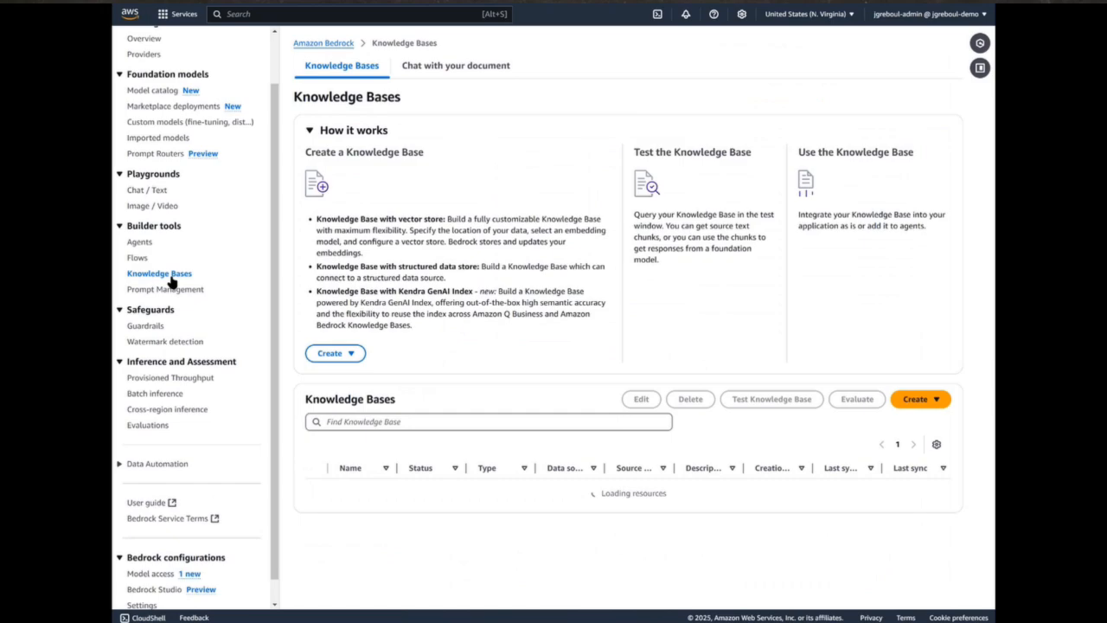
pyautogui.click(341, 354)
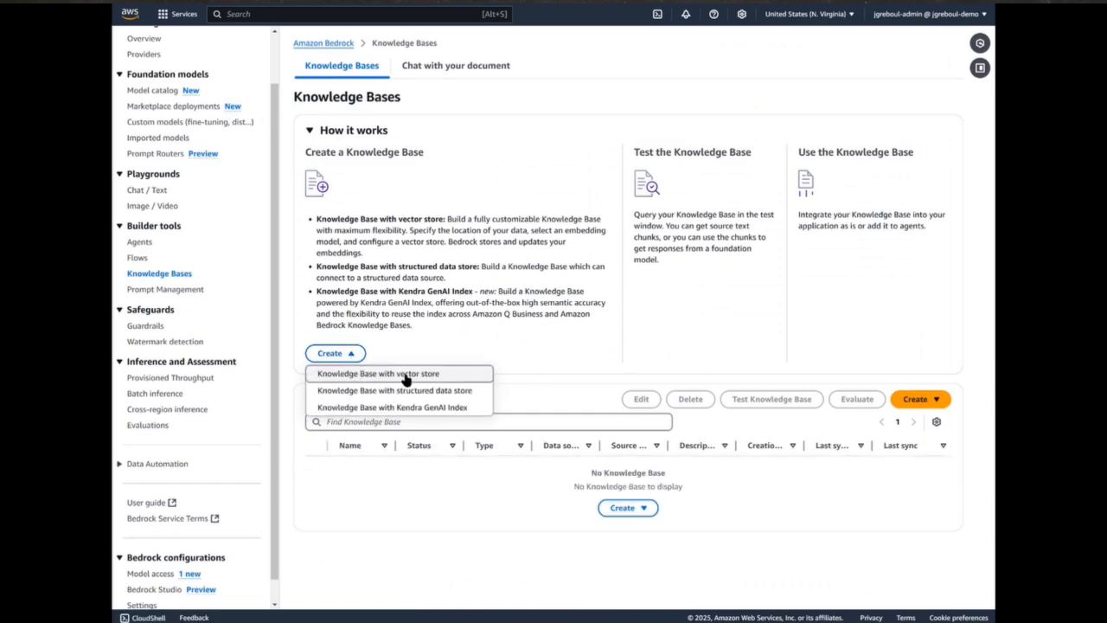
pyautogui.click(433, 375)
# Name the knowledge base jgreboul-kb-demo-2025, describe it as "Knowledge DB demo", and continue with Amazon S3 as the data source.
pyautogui.click(621, 149)
pyautogui.write('jgreboul-kb-dem')
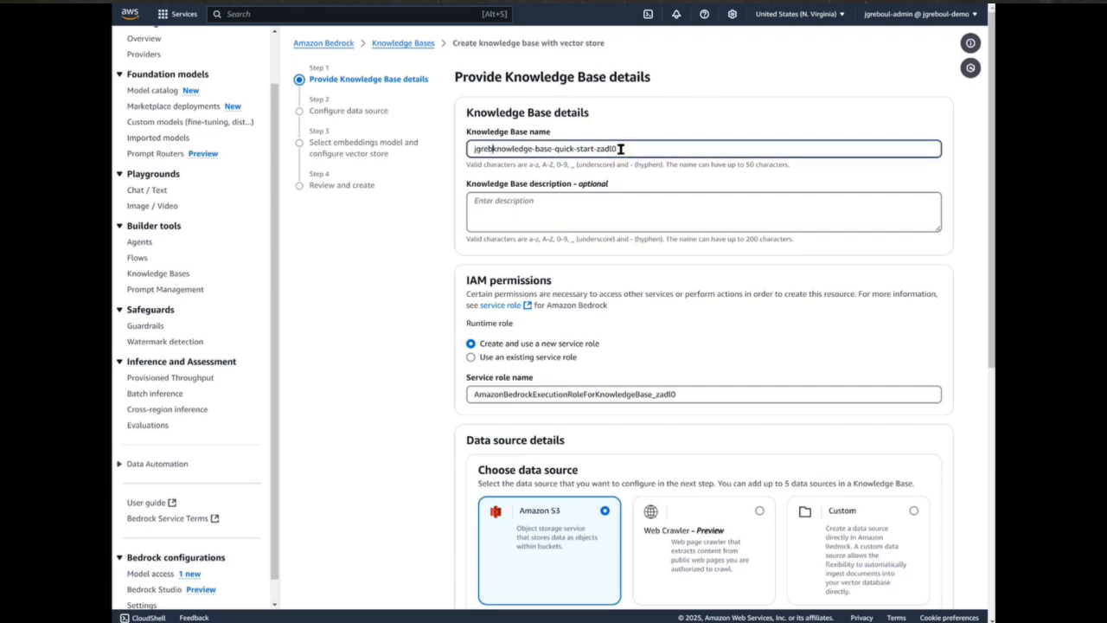
pyautogui.write('o-')
pyautogui.hotkey('shift', 'End')
pyautogui.press('Delete')
pyautogui.click(563, 200)
pyautogui.write('K')
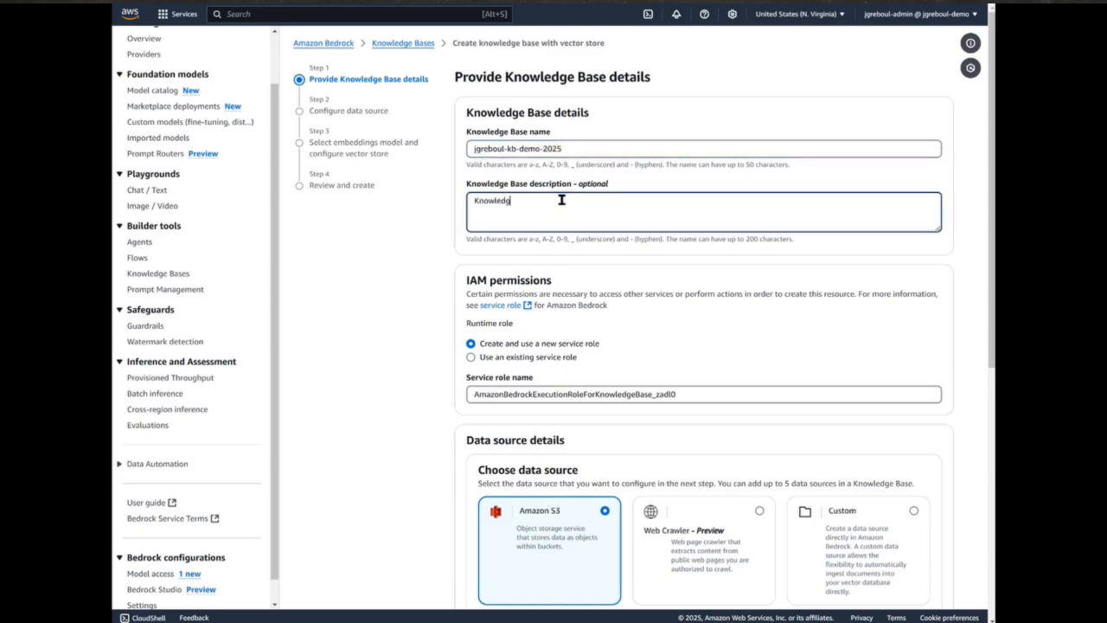
pyautogui.scroll(-3, 717, 324)
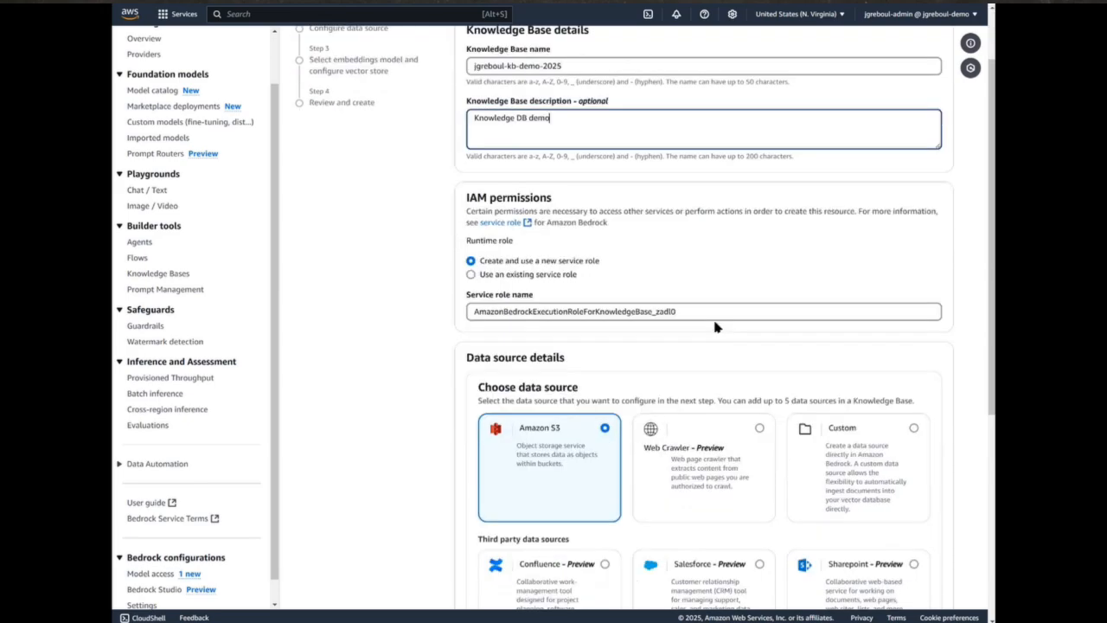
pyautogui.scroll(-2, 574, 225)
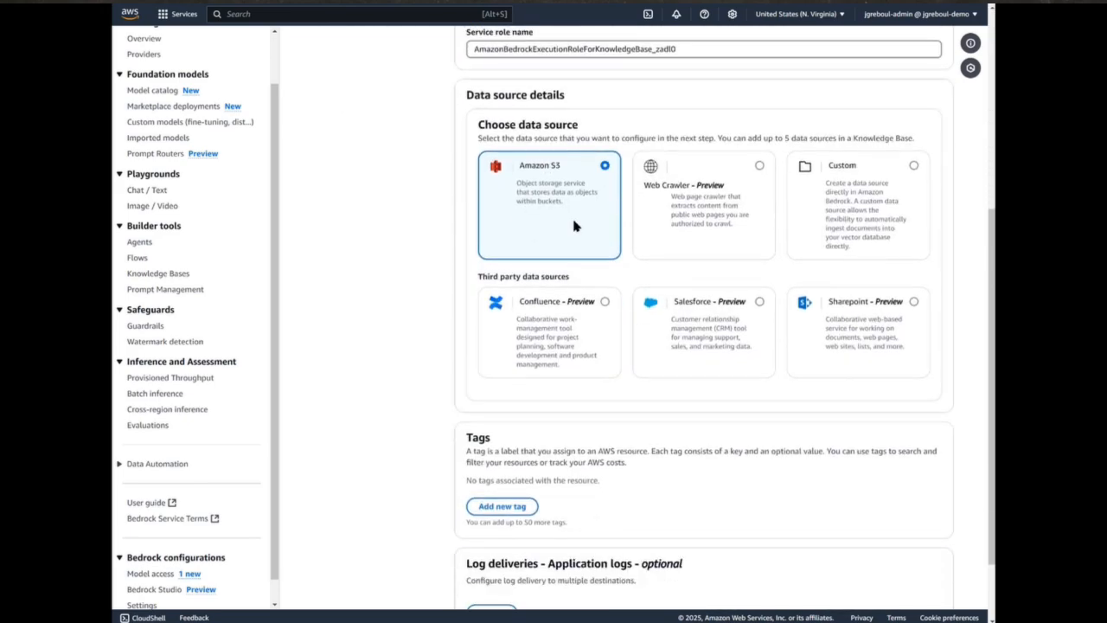
pyautogui.click(931, 578)
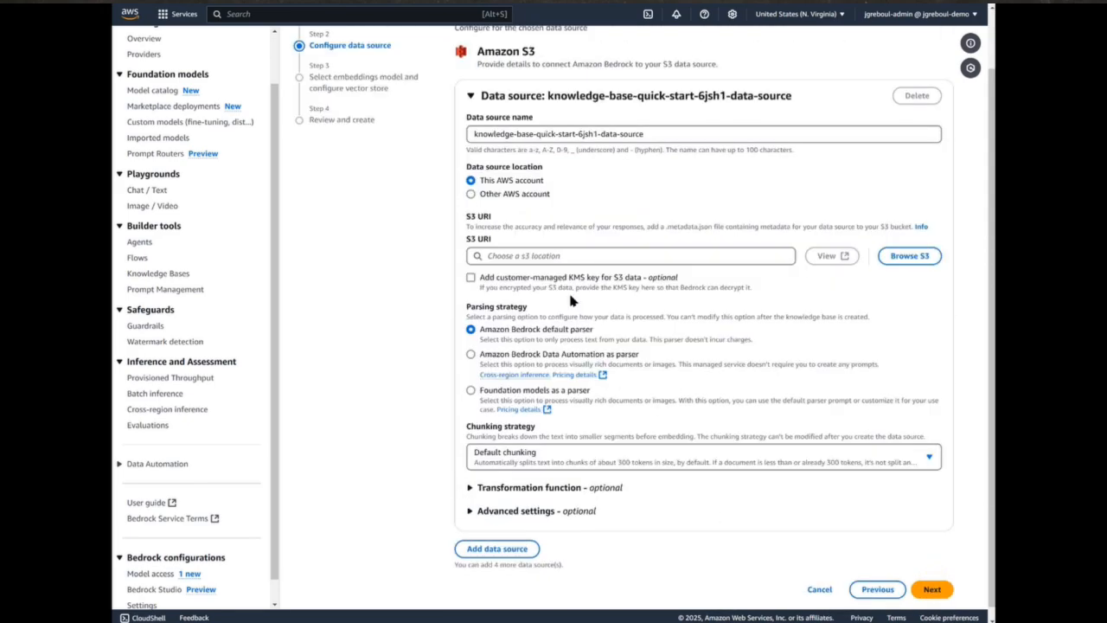
# Rename the S3 data source as jgreboul-knowledge-database-demo-datasource.
pyautogui.click(684, 132)
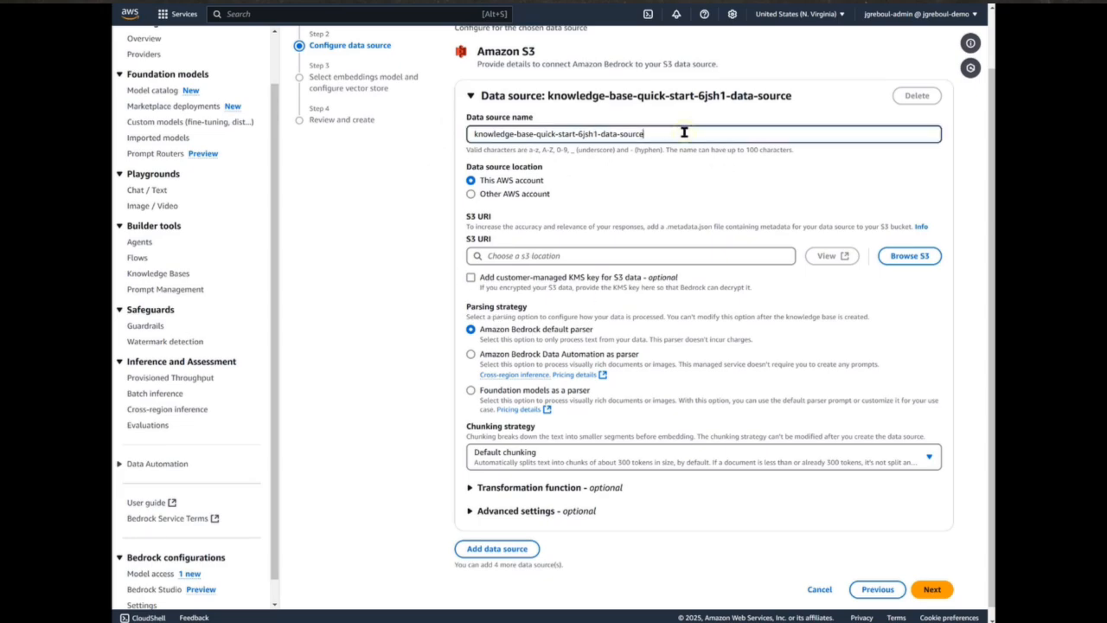
pyautogui.hotkey('ctrl', 'a')
pyautogui.write('jgreboul-know')
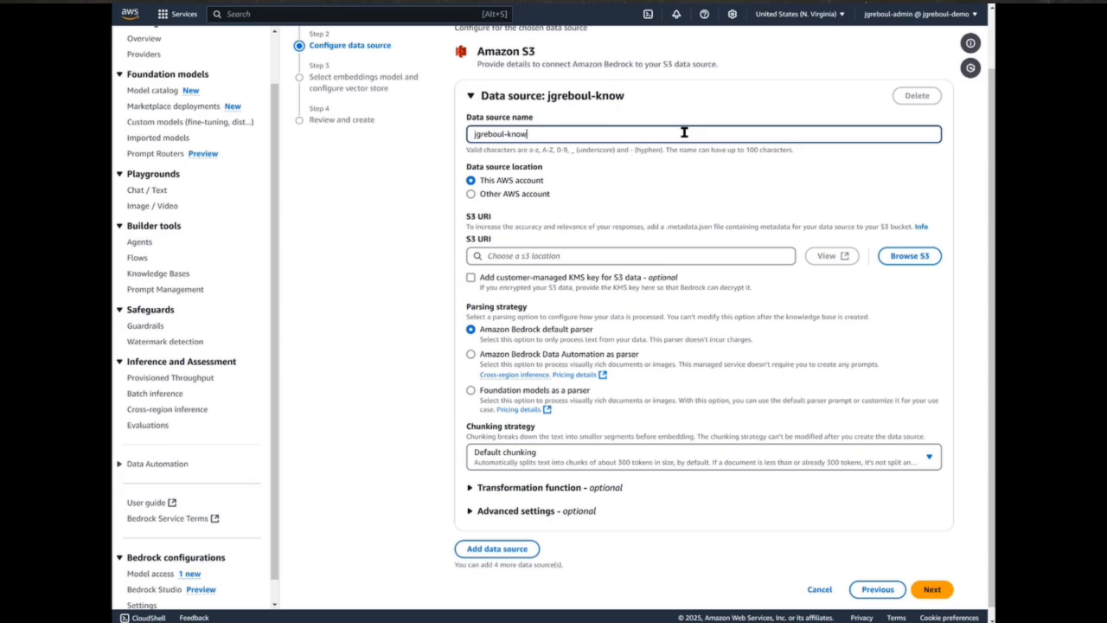
pyautogui.write('ledge-database-demo')
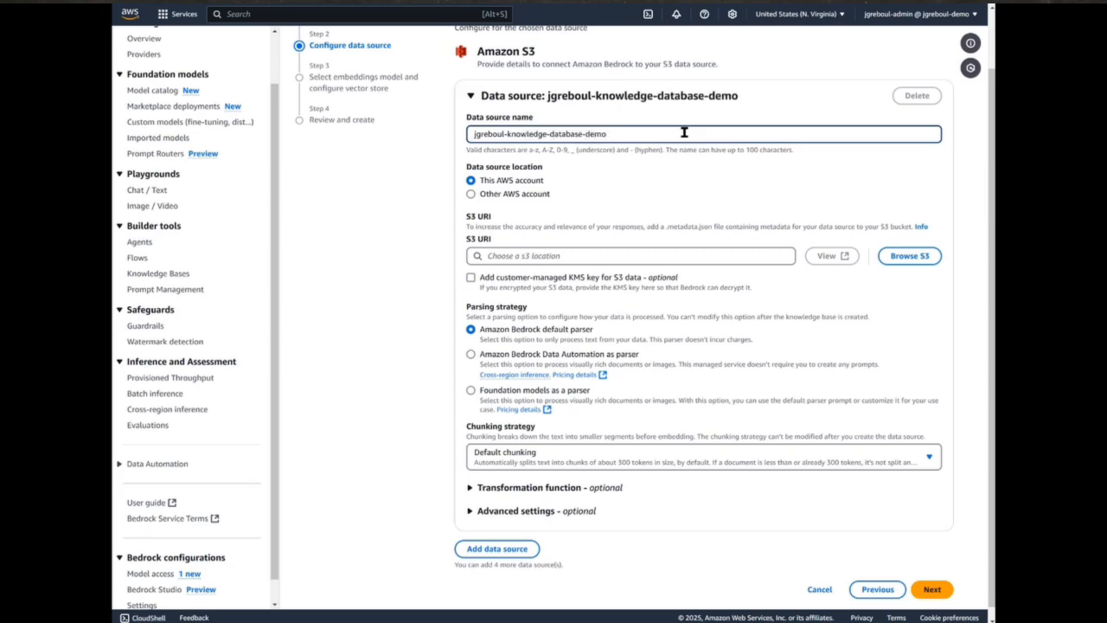
pyautogui.write('-datasource')
# Set the data source's S3 URI to amzn-daily-price.xlsx in the jgreboul-ai-demo-2025 bucket and continue with default parsing and chunking.
pyautogui.click(889, 256)
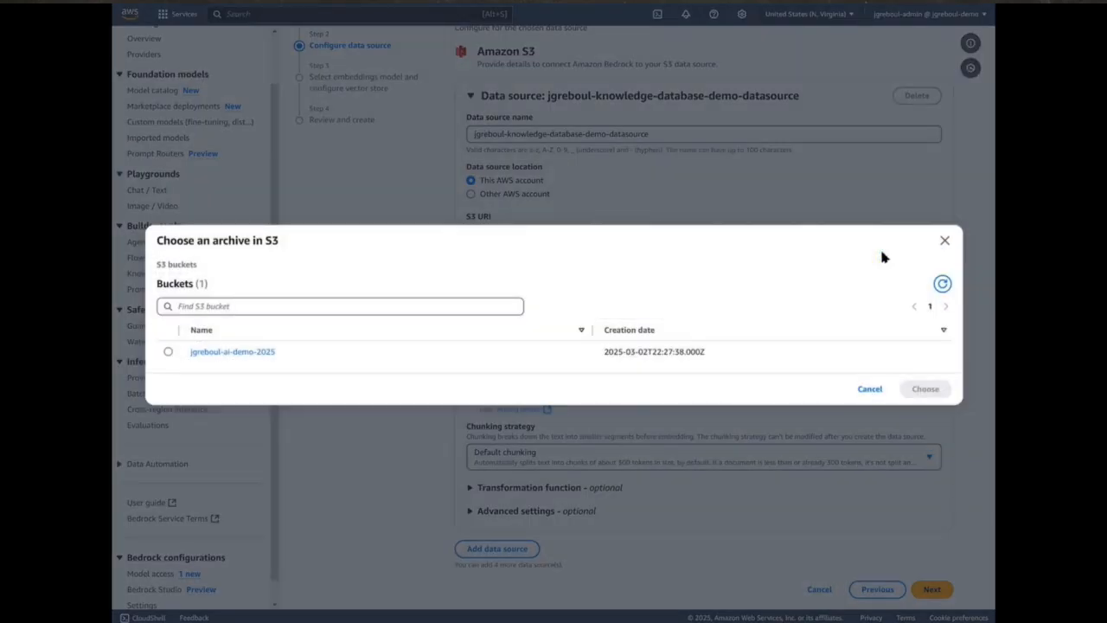
pyautogui.click(259, 353)
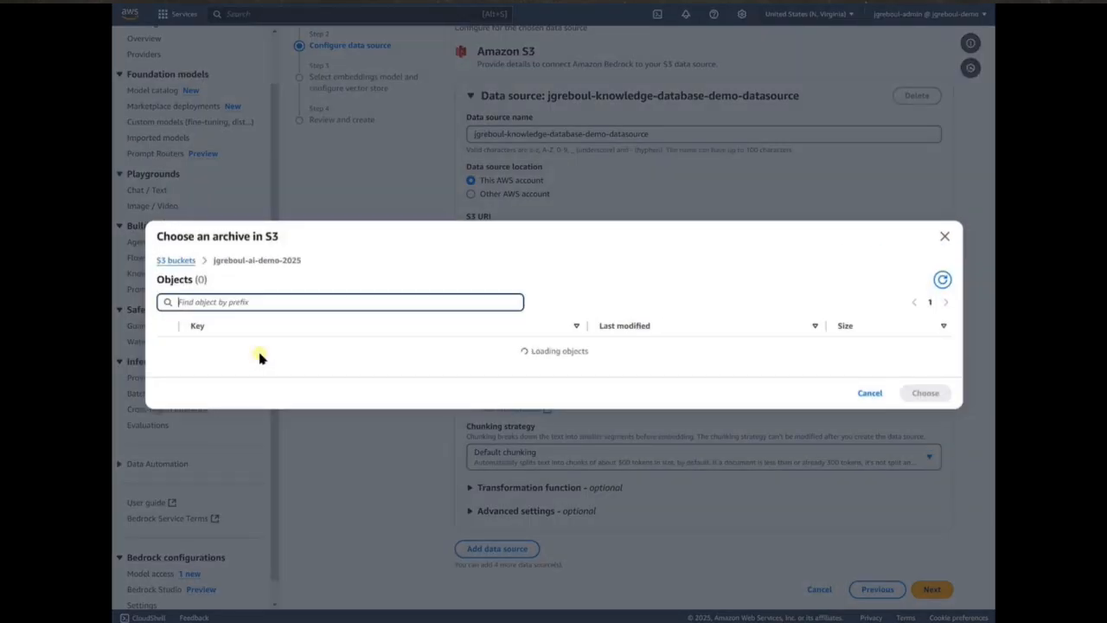
pyautogui.click(167, 351)
pyautogui.click(925, 393)
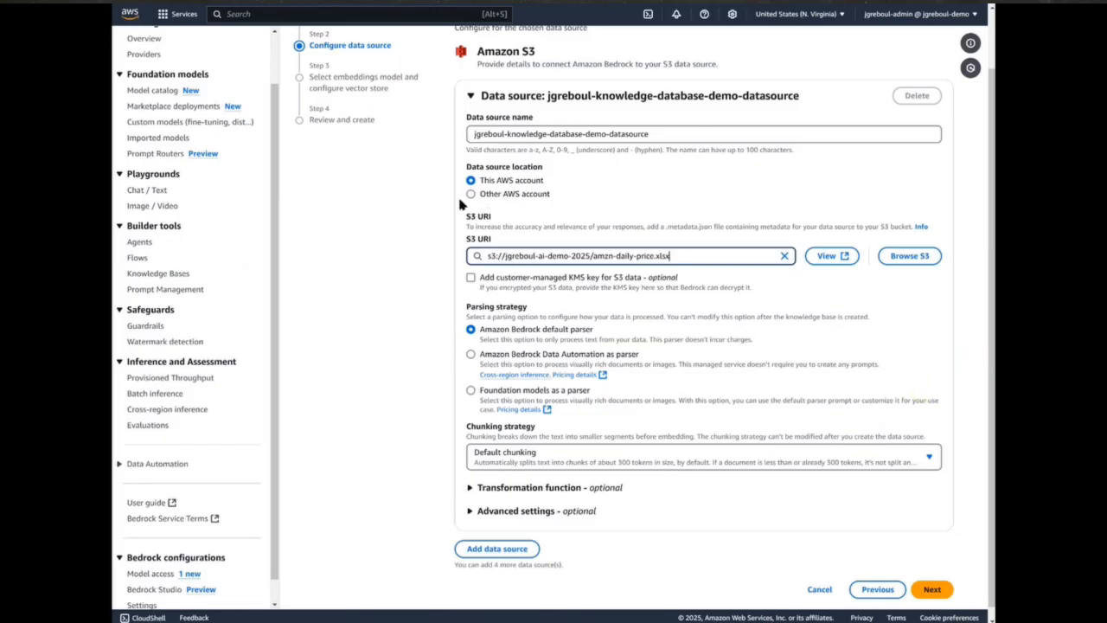
pyautogui.scroll(-1, 502, 398)
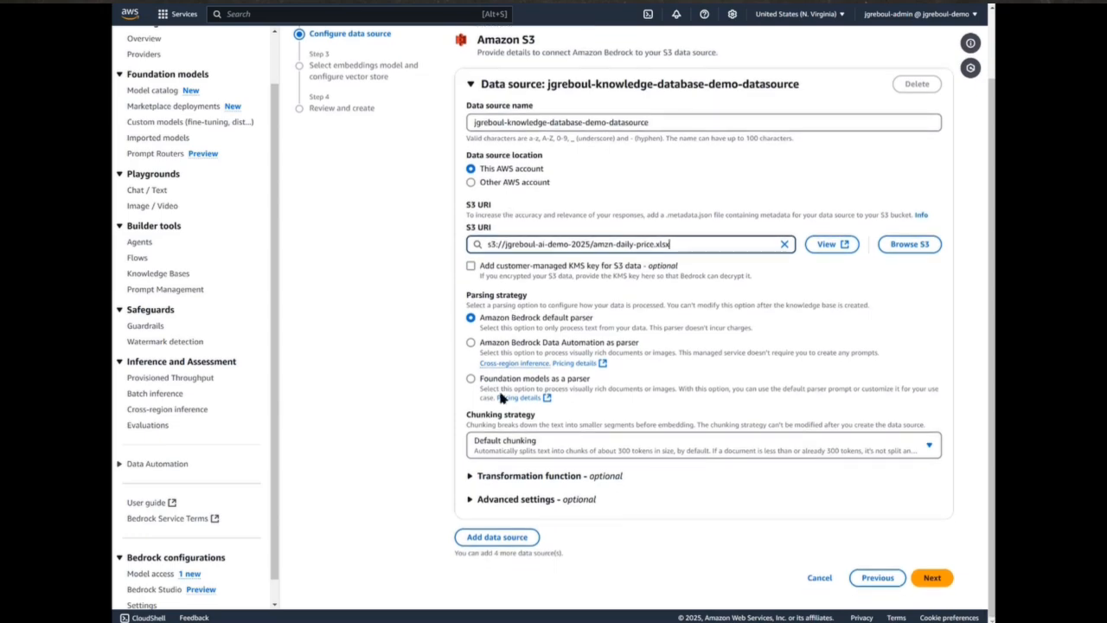
pyautogui.click(933, 578)
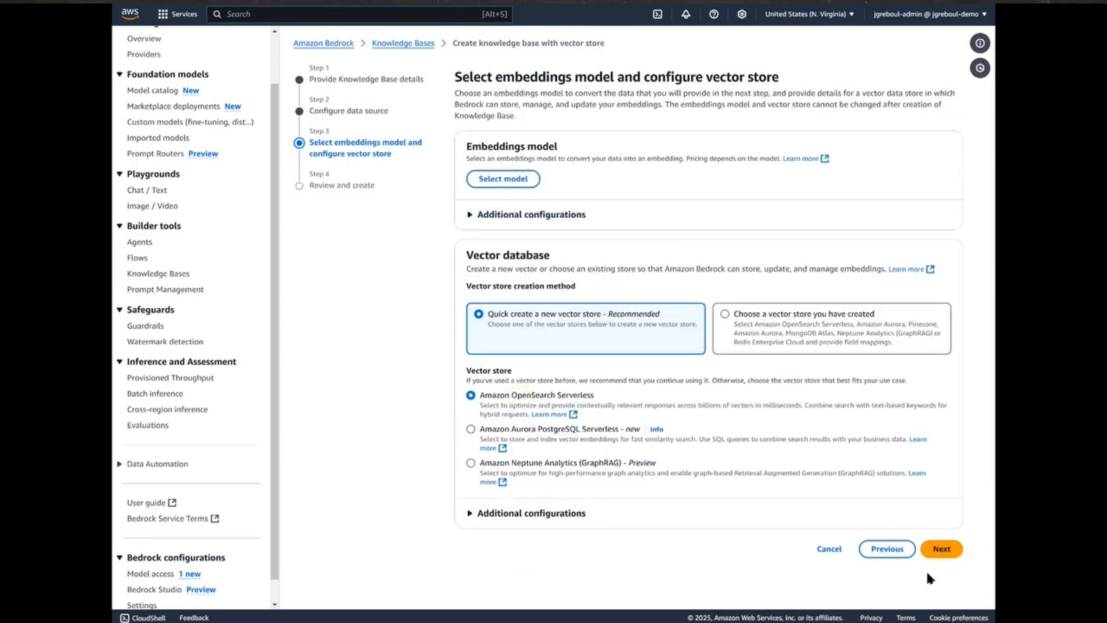
# Choose Titan Text Embeddings v2 as the embeddings model and continue with a quick-created Amazon OpenSearch Serverless vector store.
pyautogui.click(509, 182)
pyautogui.click(546, 234)
pyautogui.click(760, 491)
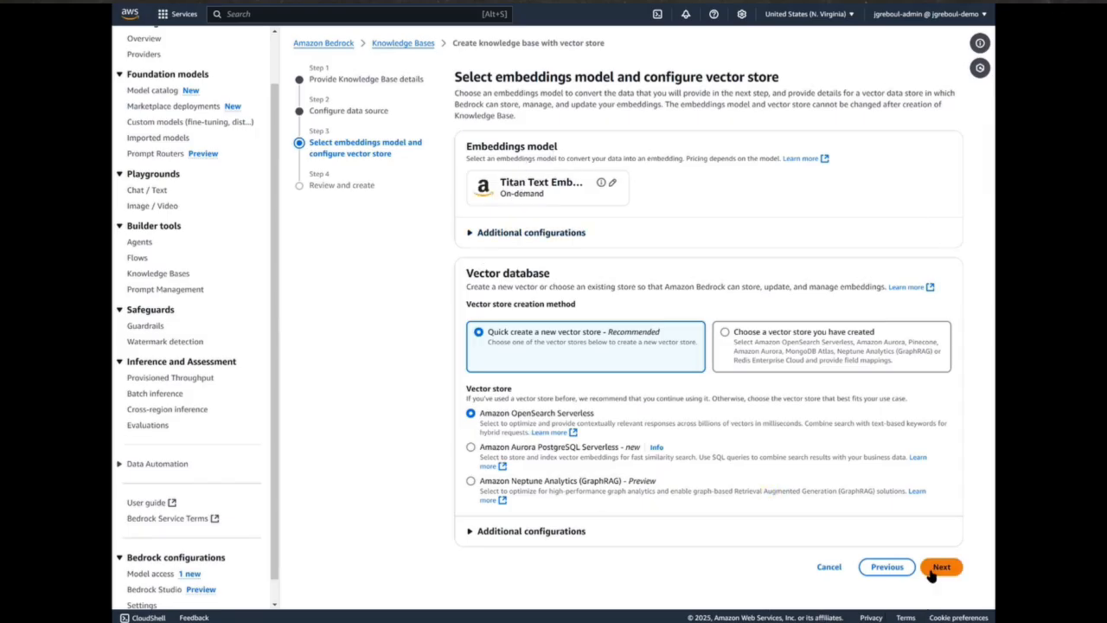
pyautogui.click(940, 568)
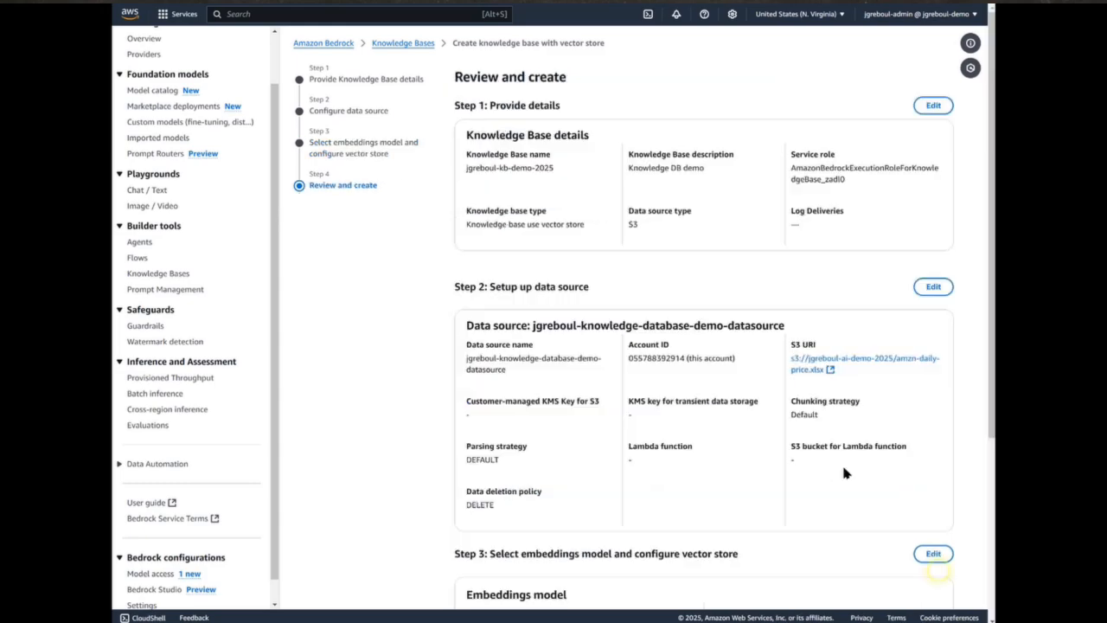
# Check the knowledge base summary, create the knowledge base, and dismiss the vector database notification.
pyautogui.scroll(-2, 649, 139)
pyautogui.scroll(2, 601, 101)
pyautogui.scroll(-3, 523, 194)
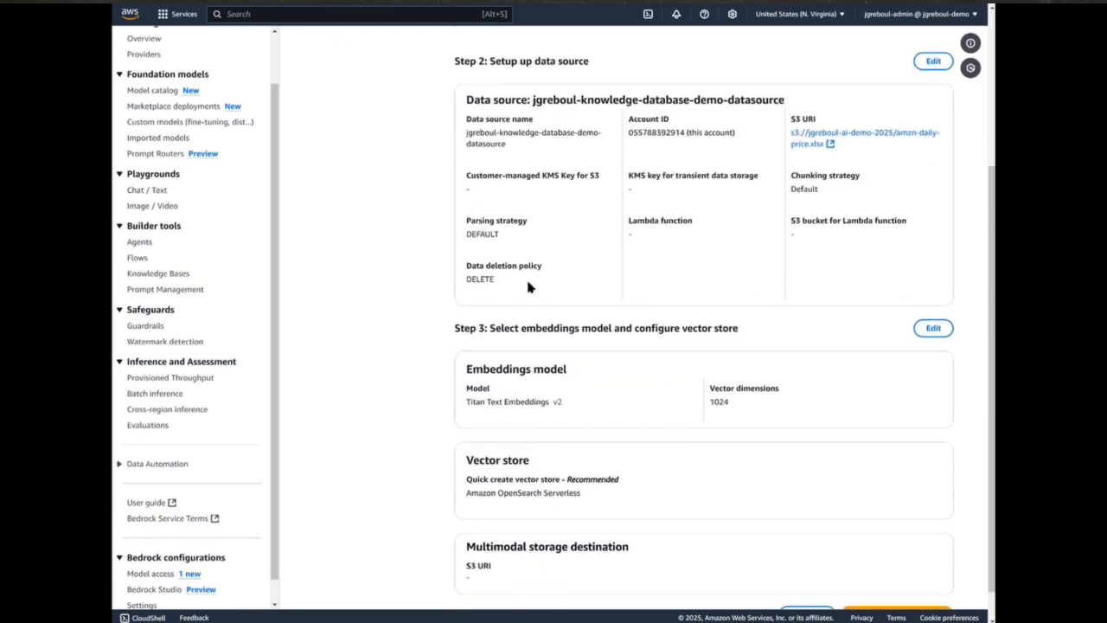
pyautogui.scroll(-1, 701, 151)
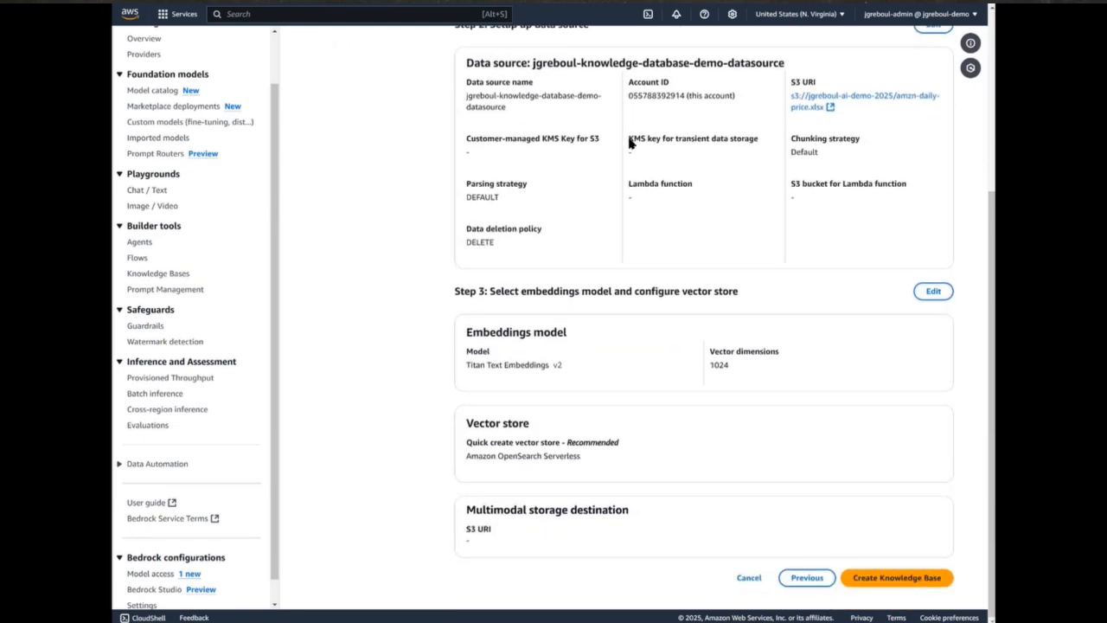
pyautogui.click(891, 585)
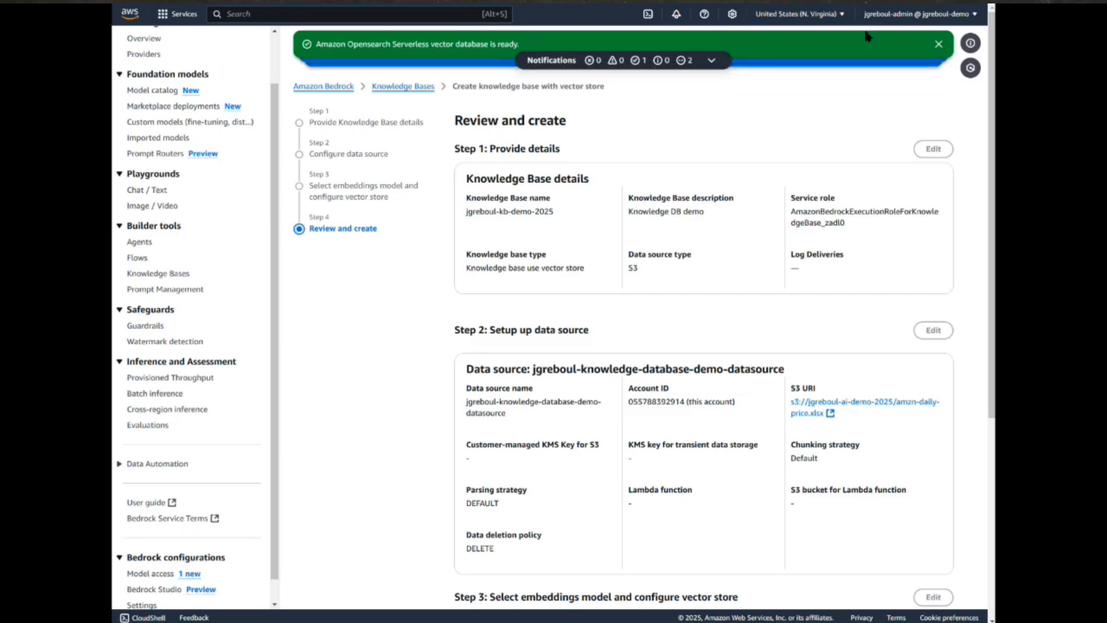
pyautogui.click(939, 43)
pyautogui.scroll(-3, 459, 314)
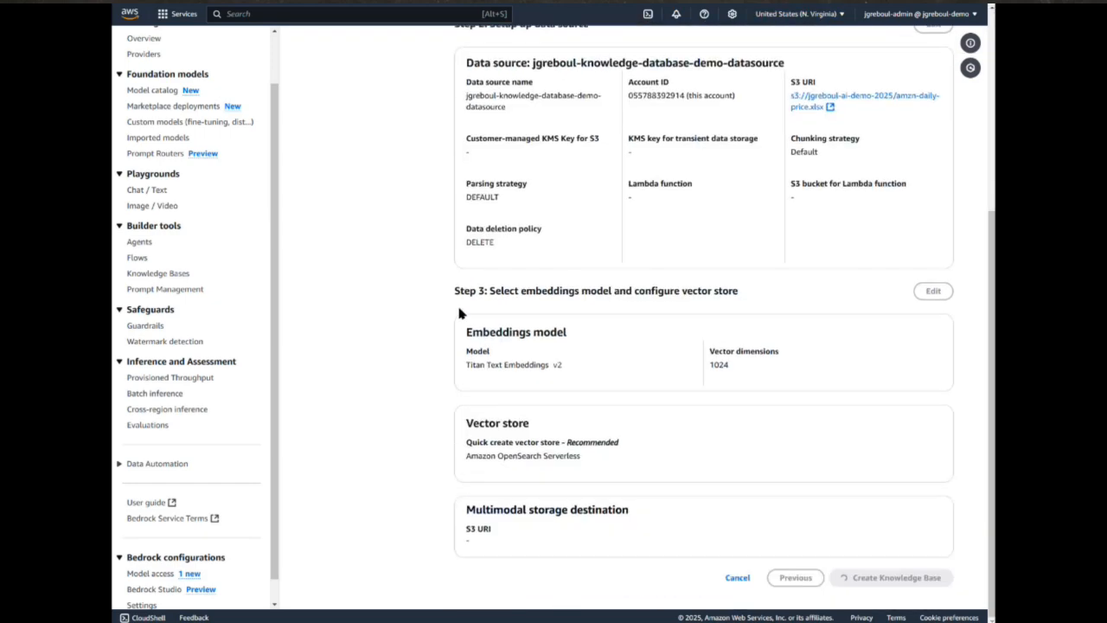
# Sync the S3 data source of knowledge base jgreboul-kb-demo-2025 and dismiss the notifications.
pyautogui.click(149, 274)
pyautogui.click(649, 99)
pyautogui.scroll(3, 549, 331)
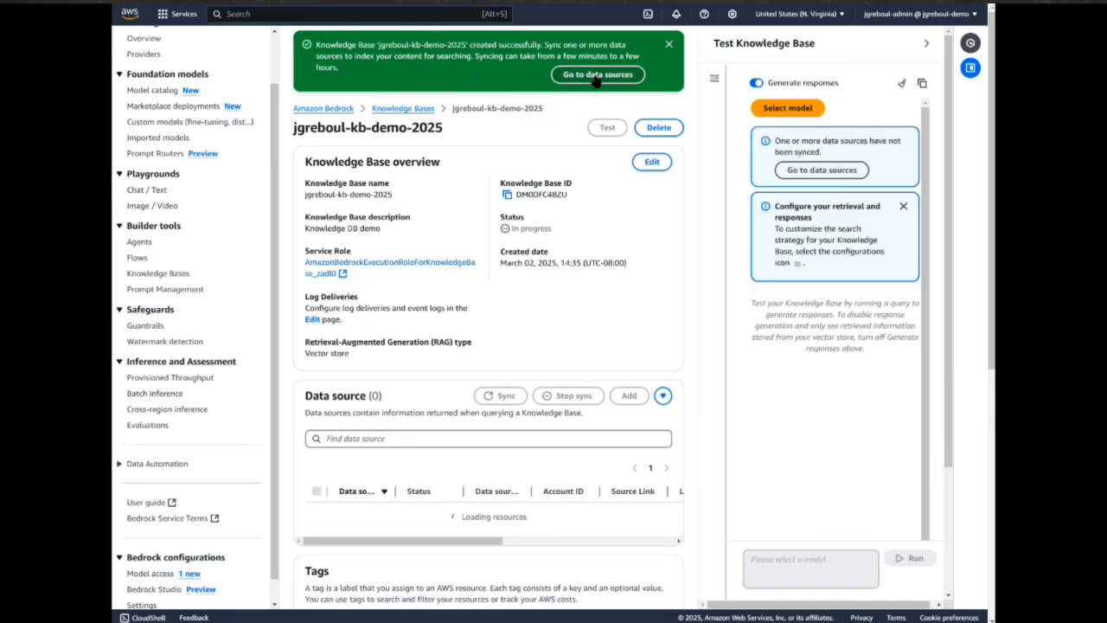
pyautogui.click(818, 173)
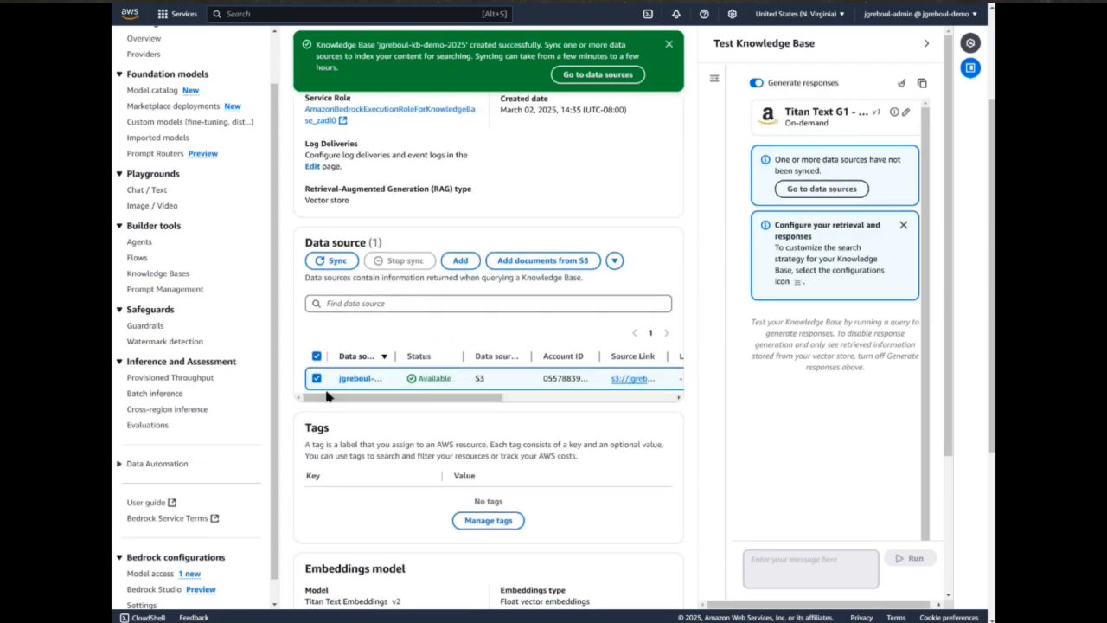
pyautogui.click(339, 261)
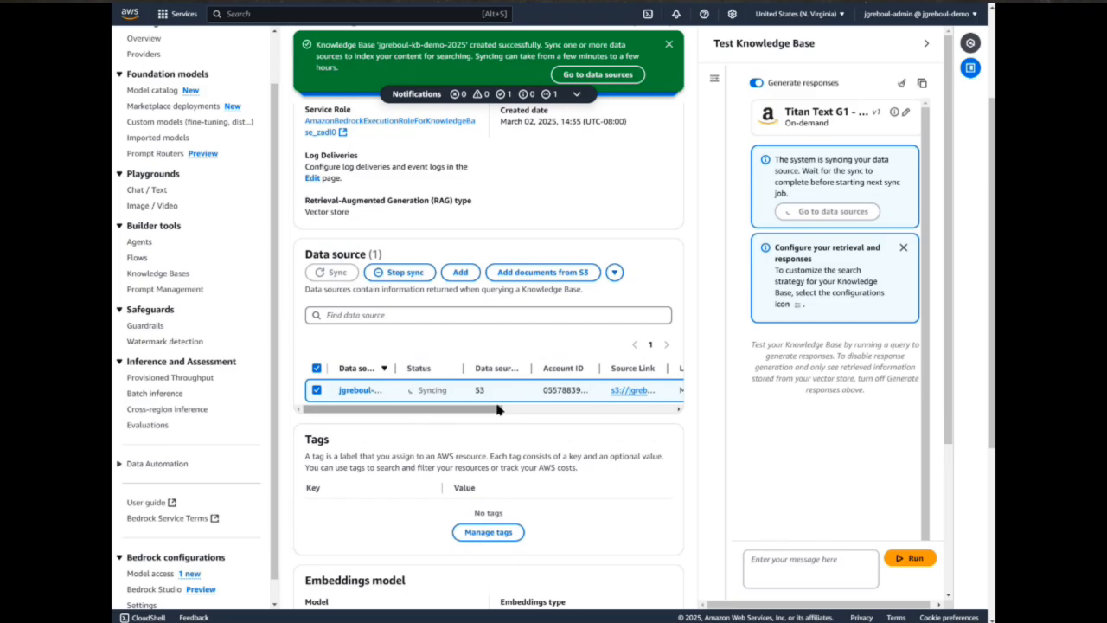
pyautogui.click(668, 45)
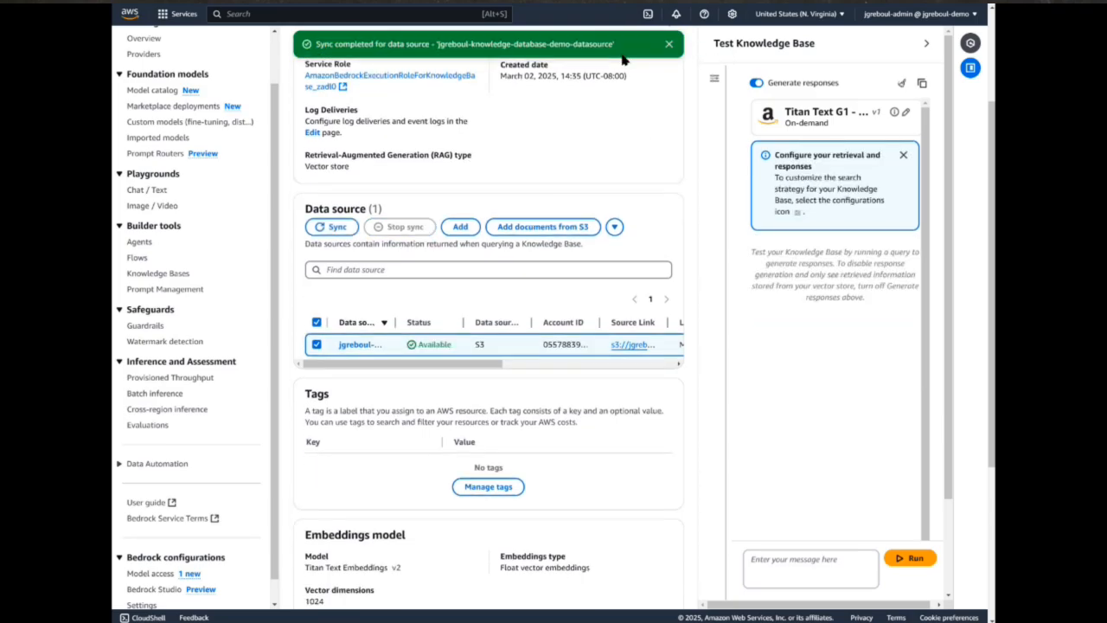
pyautogui.click(668, 45)
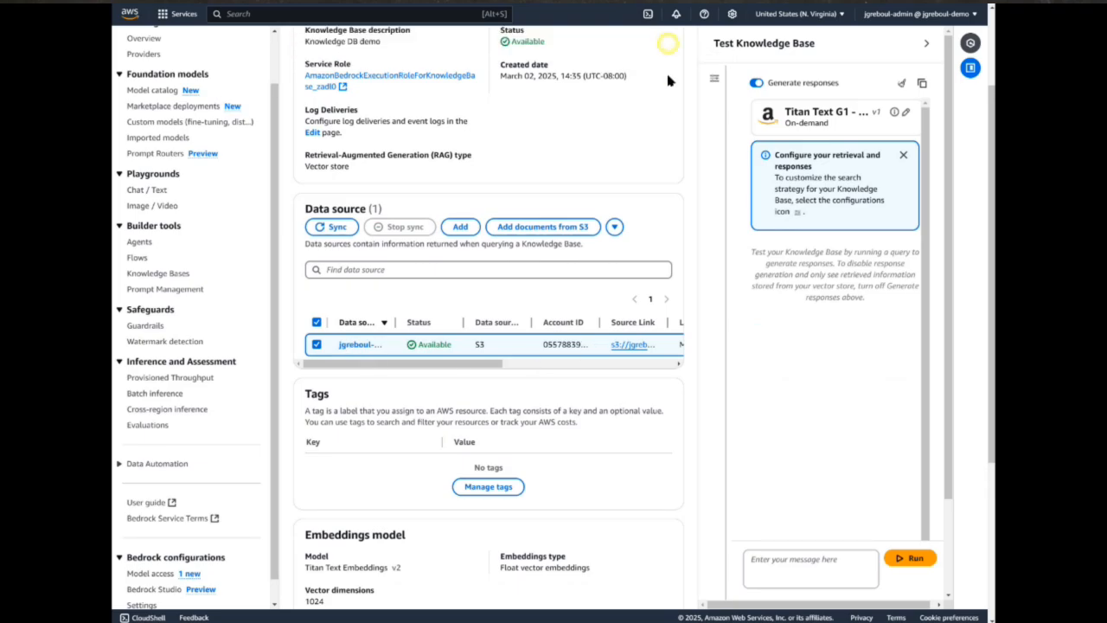
# Open the knowledge base test configurations and select Titan Text G1 as the response model.
pyautogui.click(714, 81)
pyautogui.click(664, 118)
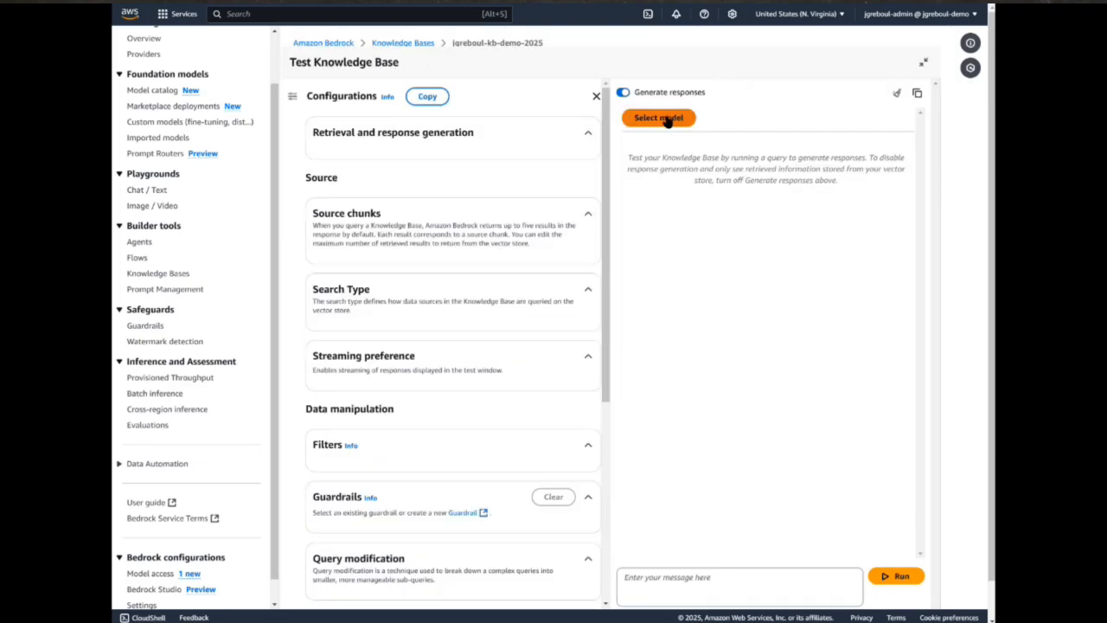
pyautogui.click(516, 246)
pyautogui.click(755, 489)
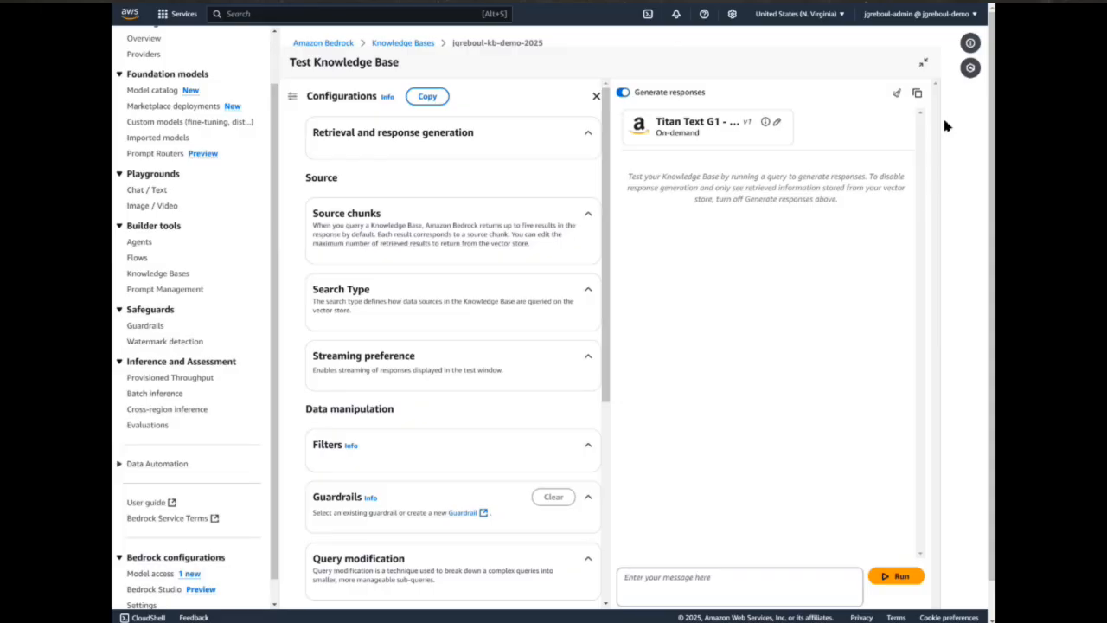
# Examine the retrieval and response generation mode and the source chunks setting in the test configurations.
pyautogui.click(588, 134)
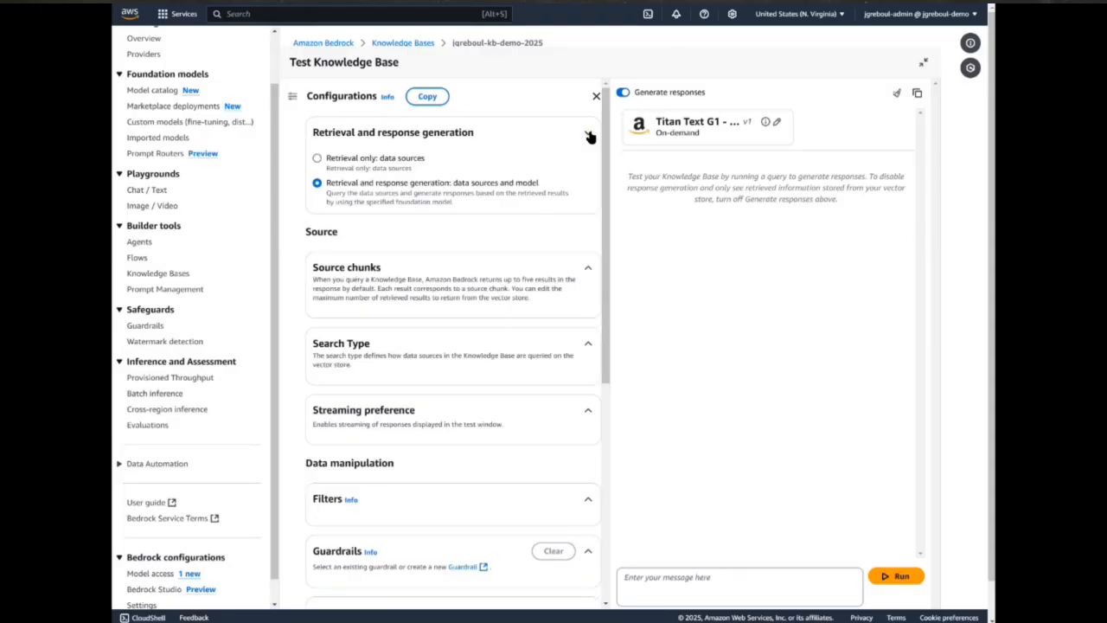
pyautogui.click(589, 134)
pyautogui.click(586, 216)
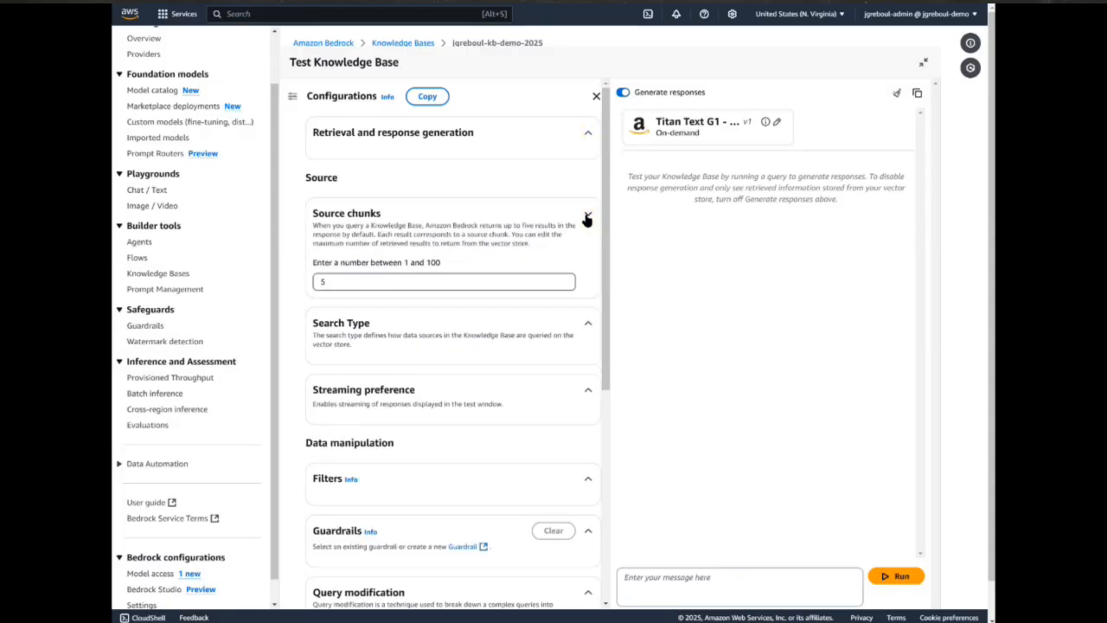
pyautogui.click(334, 284)
pyautogui.press('BackSpace')
pyautogui.write('1')
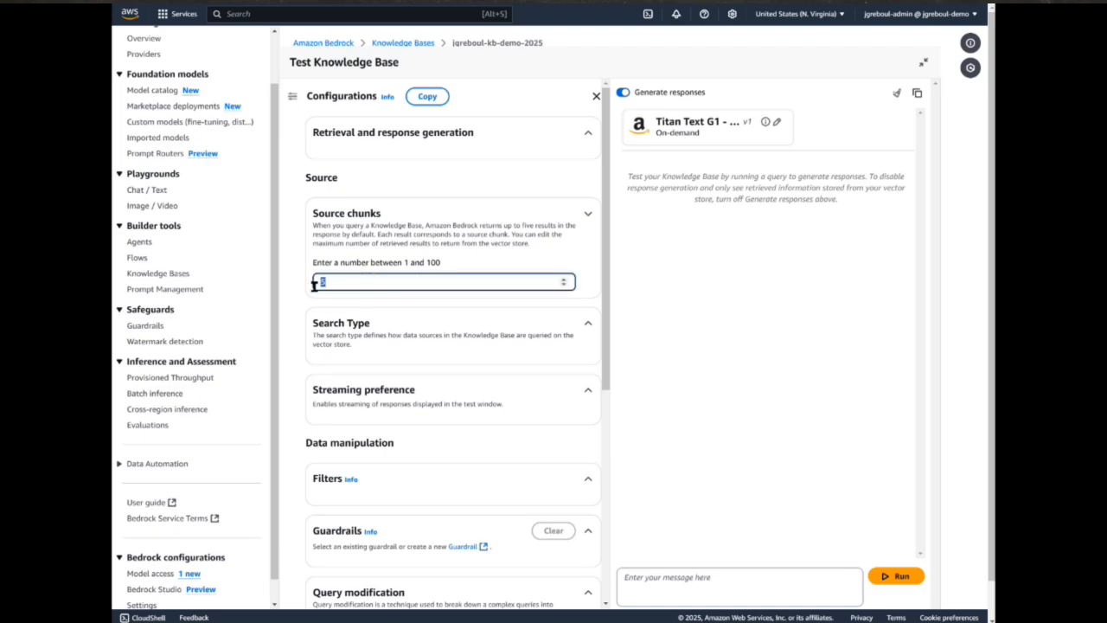
pyautogui.click(588, 215)
# Examine the search type, streaming preference, filters and guardrails settings and the remaining configuration sections.
pyautogui.click(587, 291)
pyautogui.click(588, 291)
pyautogui.click(588, 357)
pyautogui.click(587, 357)
pyautogui.click(587, 447)
pyautogui.click(587, 447)
pyautogui.scroll(-3, 528, 373)
pyautogui.click(588, 272)
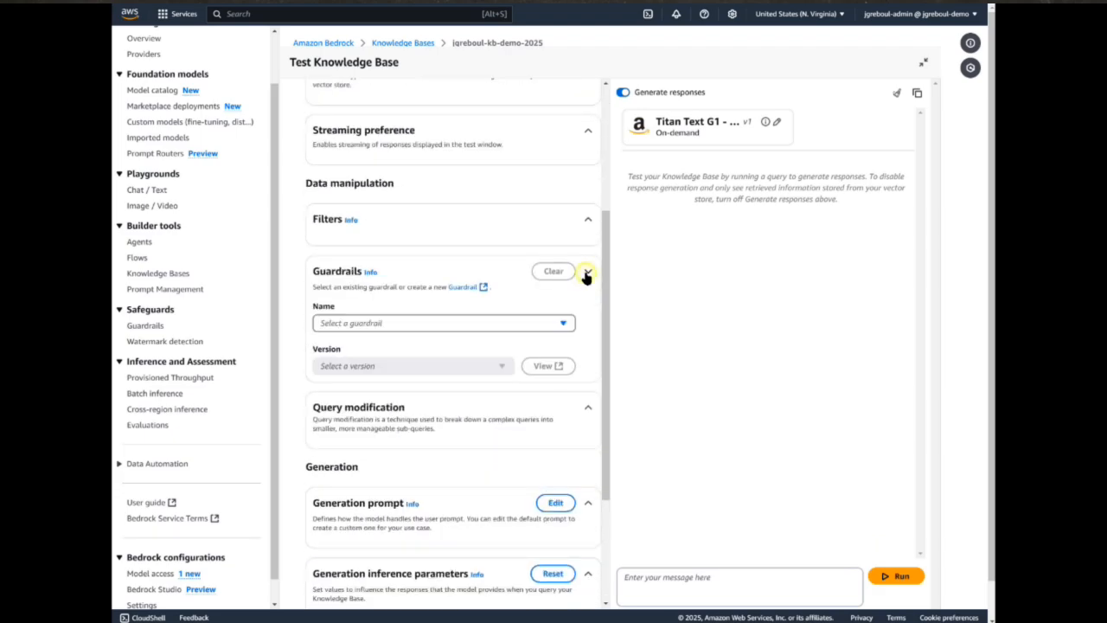
pyautogui.click(587, 273)
pyautogui.scroll(-2, 516, 488)
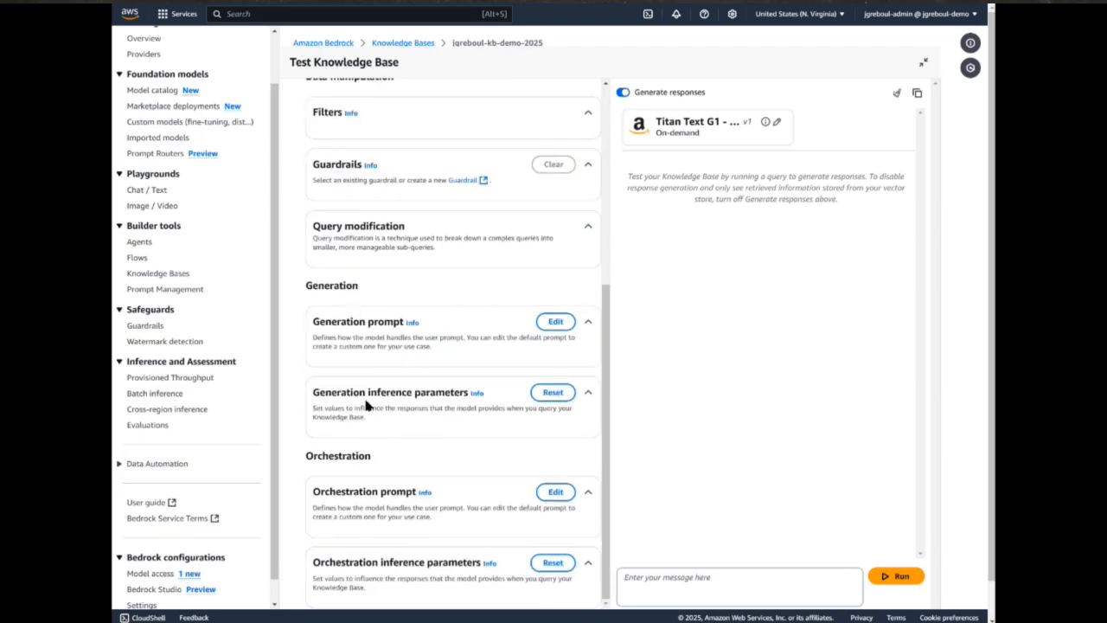
pyautogui.scroll(-1, 367, 405)
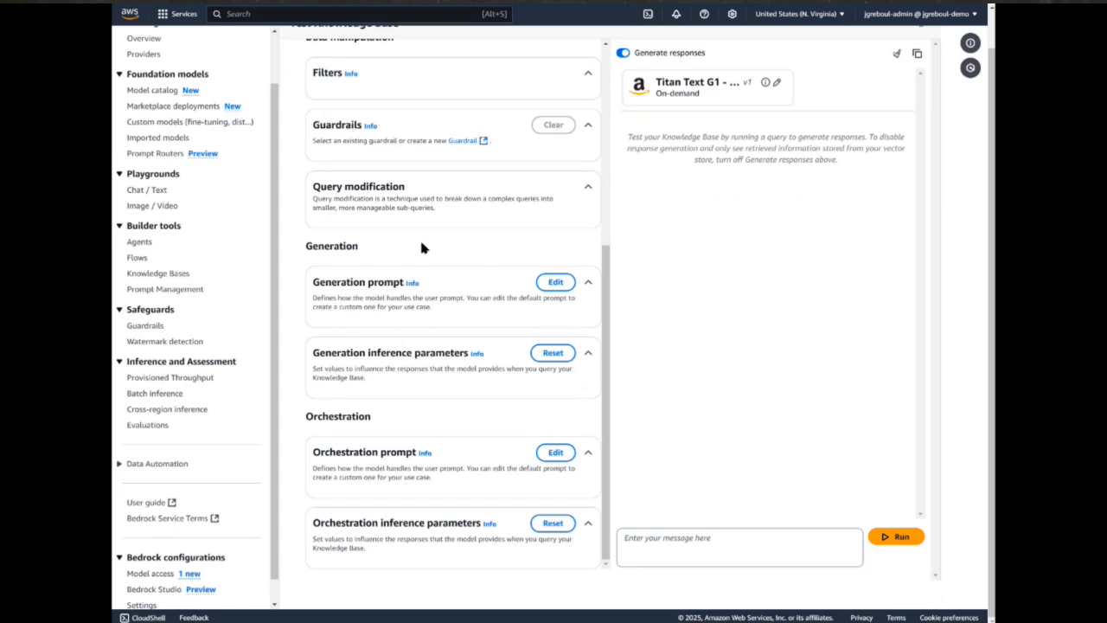
# Read through the generation prompt template without changing it and return to the test configurations.
pyautogui.click(555, 282)
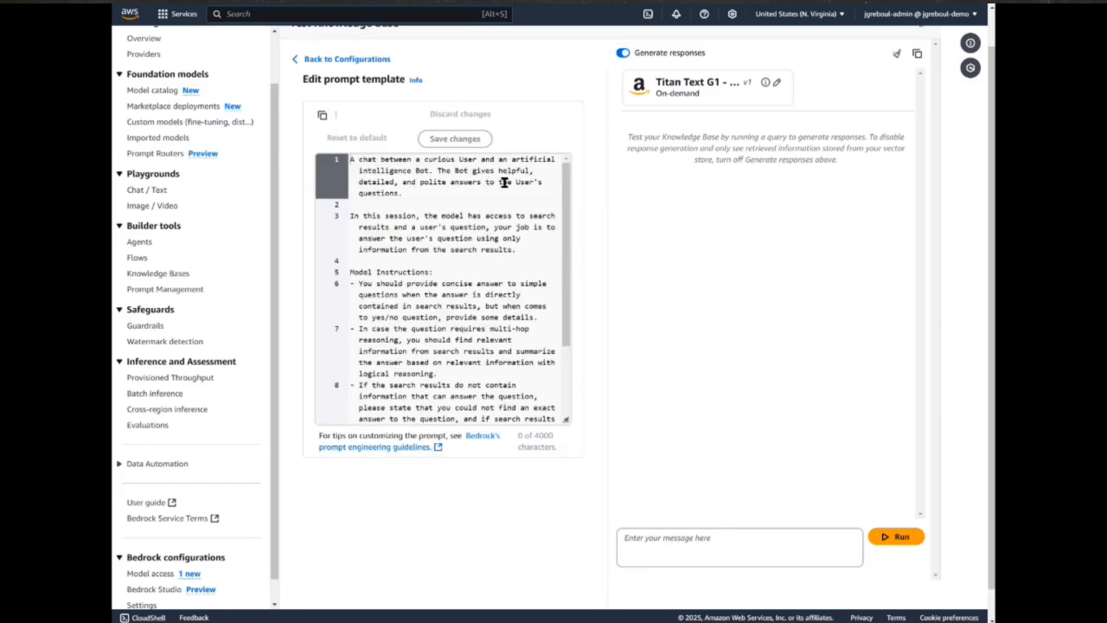
pyautogui.scroll(-3, 504, 181)
pyautogui.scroll(4, 500, 260)
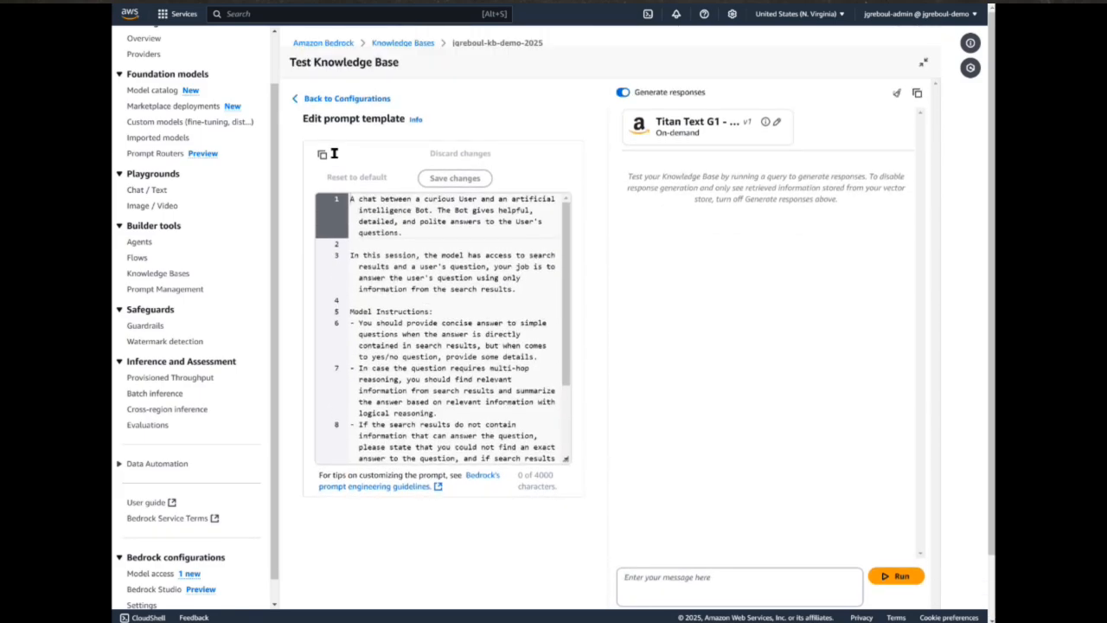
pyautogui.click(317, 99)
pyautogui.scroll(-3, 407, 320)
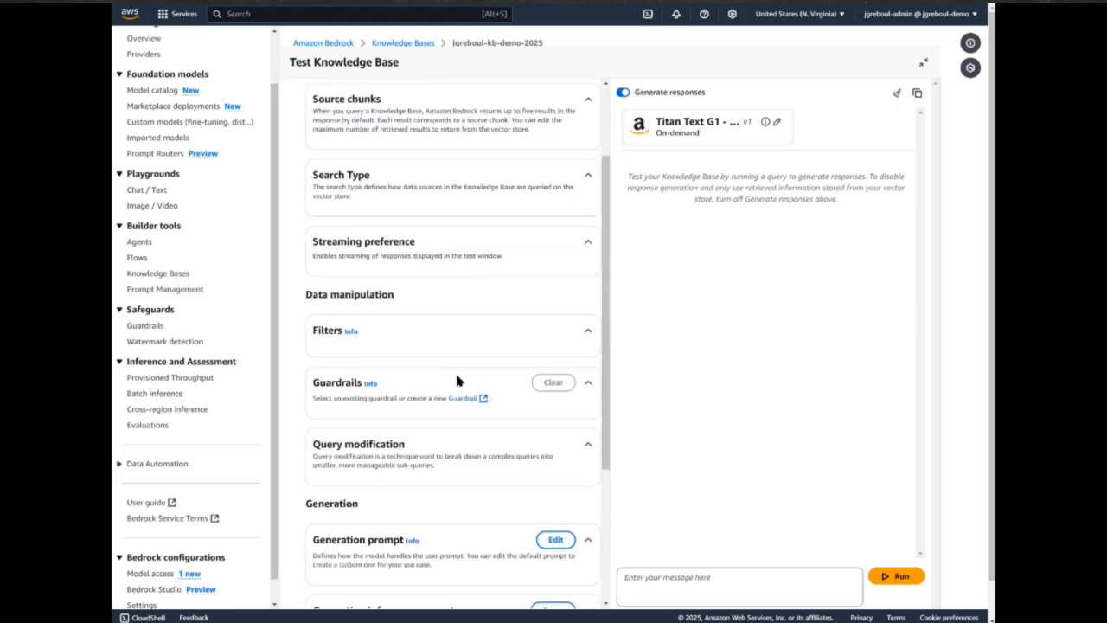
pyautogui.scroll(-3, 454, 381)
pyautogui.scroll(-1, 464, 347)
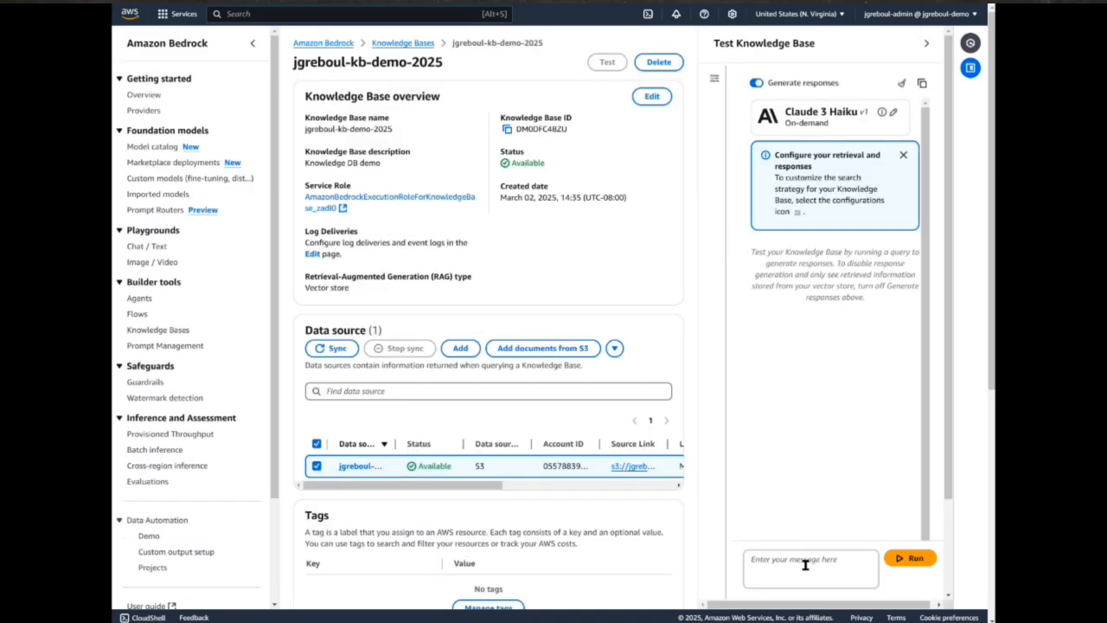
# Ask the knowledge base "what is the 4-Week Strike Price for Fri. 11/22/2024 ?".
pyautogui.click(806, 564)
pyautogui.write('what is the')
pyautogui.write('4-Week Strike Price')
pyautogui.write('for Fri. 11/22/2024 ?')
pyautogui.click(915, 564)
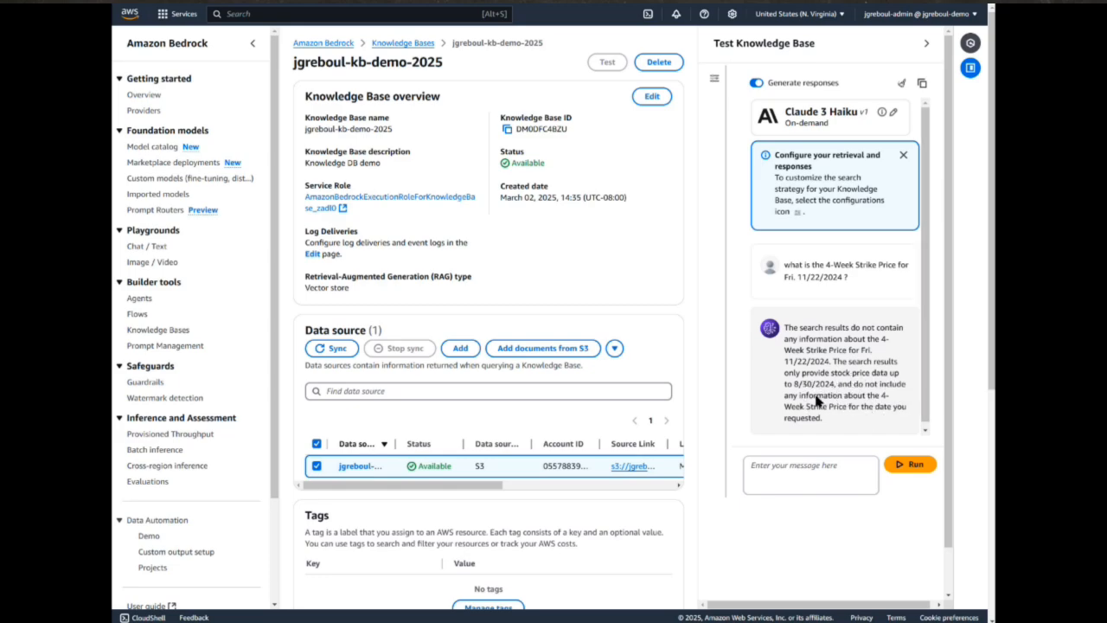
# Ask the knowledge base "what is the 4-week strike price for Fri. 8/30/2024?" and read its answer.
pyautogui.click(798, 468)
pyautogui.write('what is the 4-week strick')
pyautogui.press('BackSpace')
pyautogui.write('ke price for Fri. 8/30/2024?')
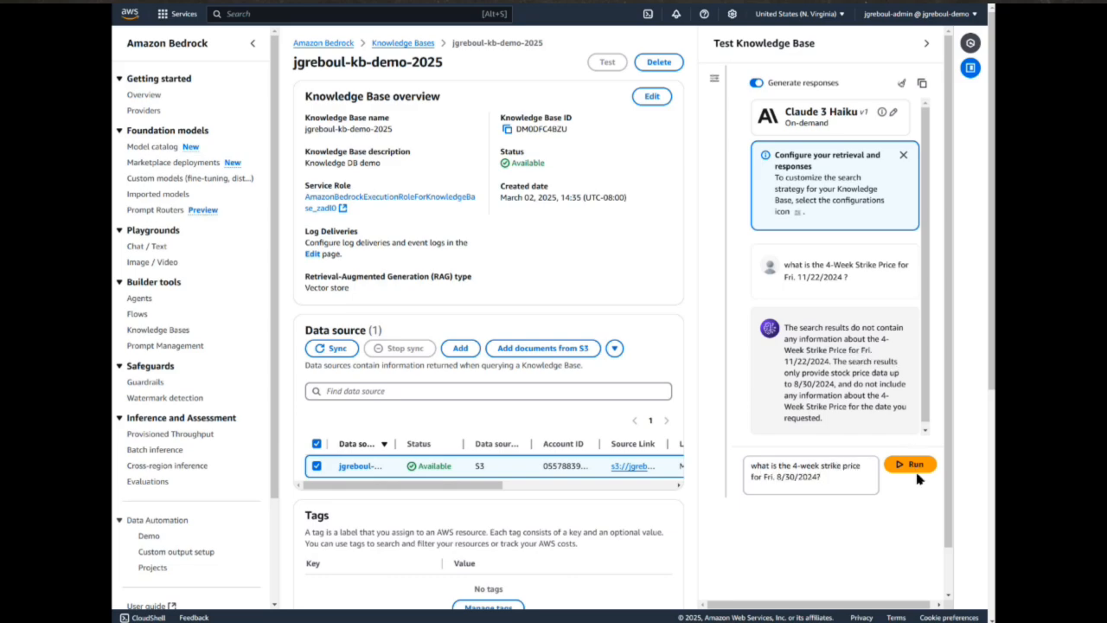
pyautogui.click(917, 470)
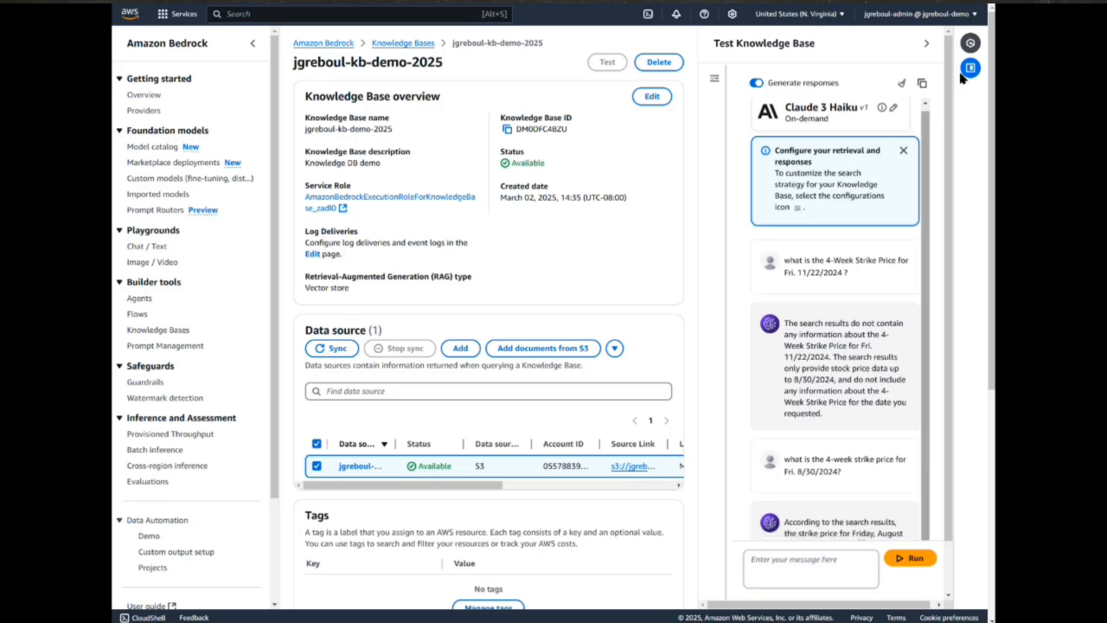
pyautogui.moveTo(949, 101); pyautogui.dragTo(949, 197)
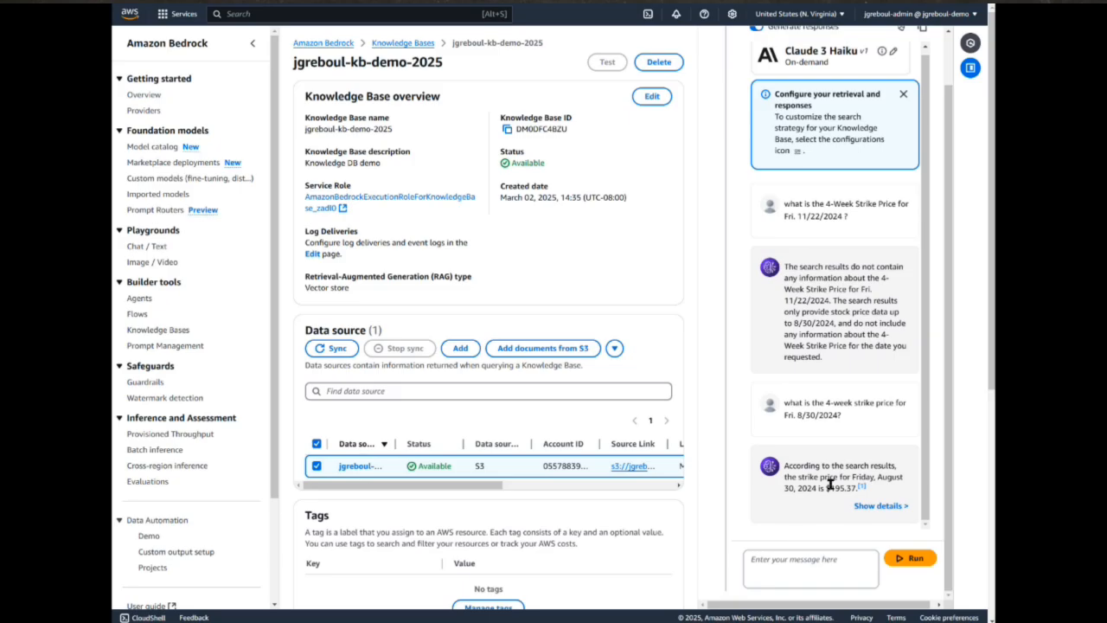